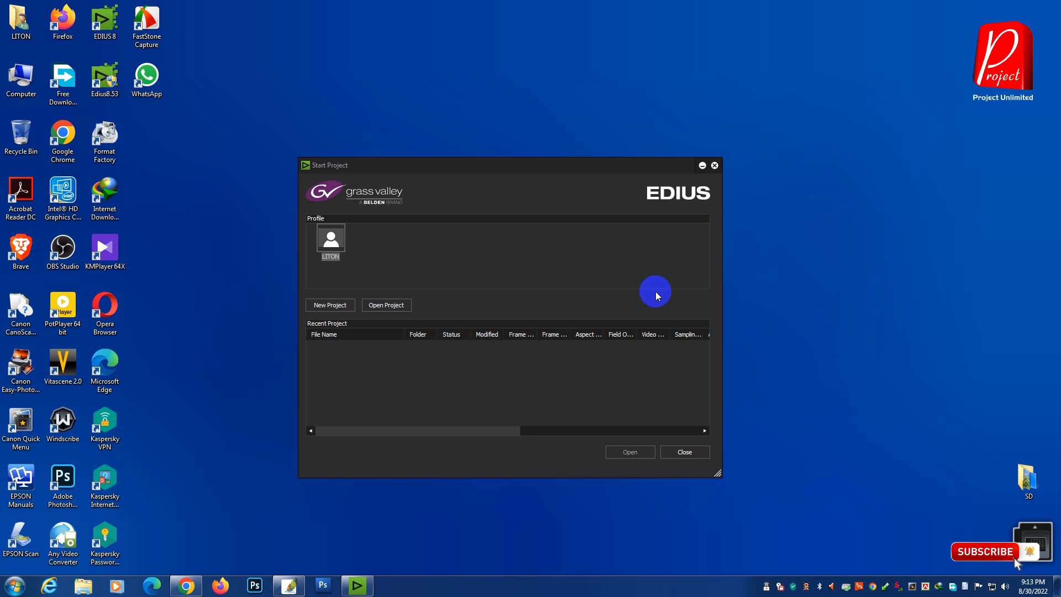
# Step: Create a new project using the HD 1920x1080 25p 16:9 8bit preset
pyautogui.moveTo(549, 171); pyautogui.dragTo(556, 156)
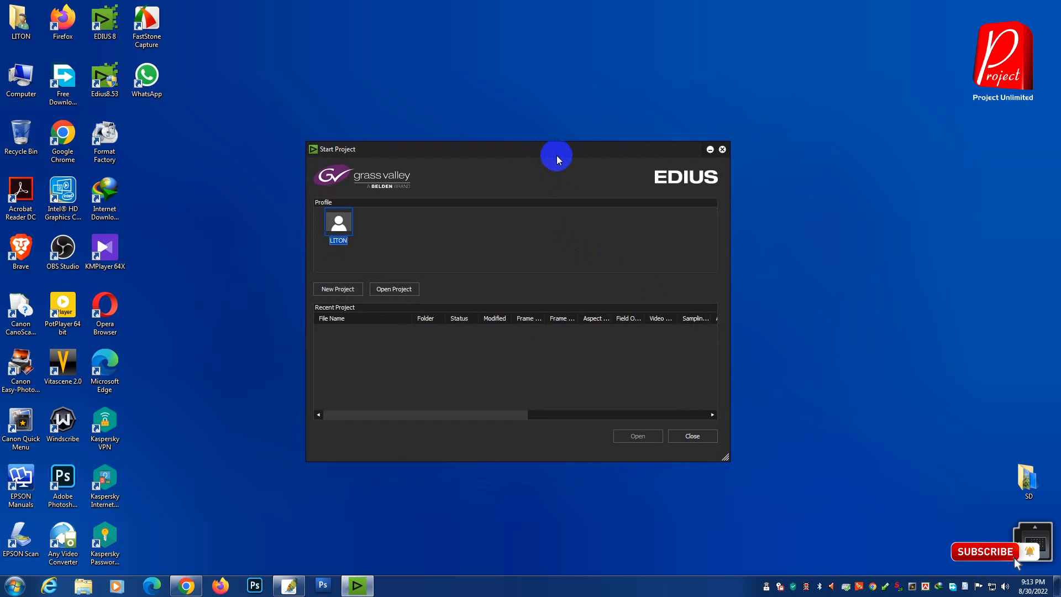
pyautogui.click(340, 289)
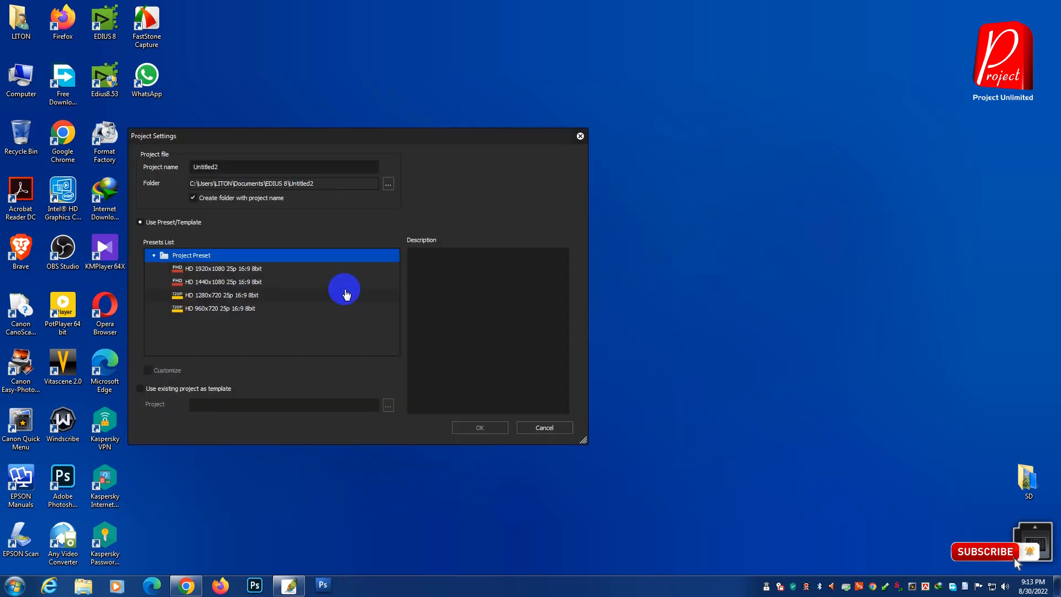
pyautogui.moveTo(341, 136); pyautogui.dragTo(512, 124)
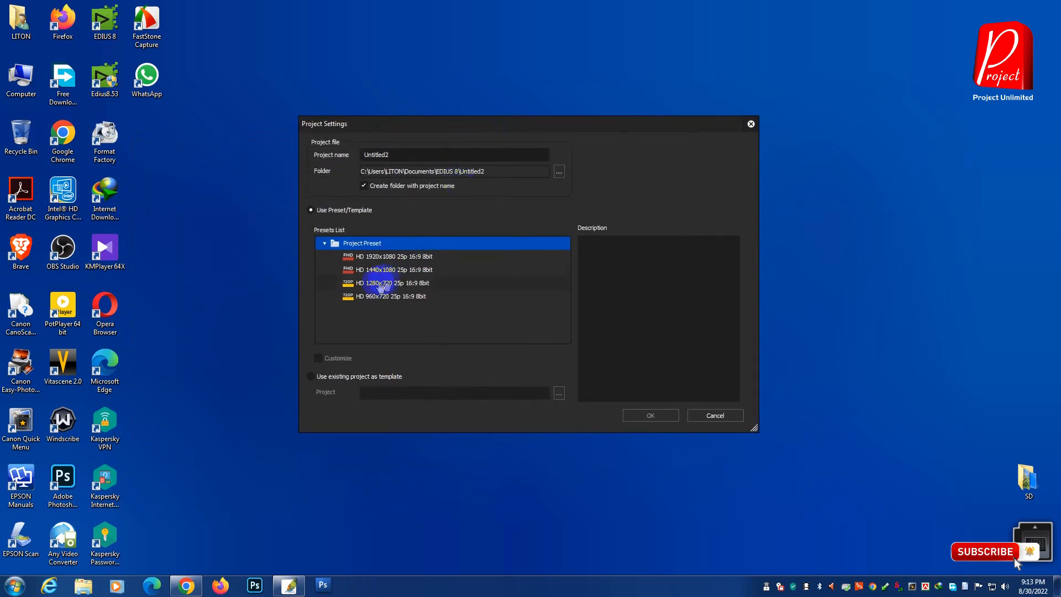
pyautogui.click(379, 260)
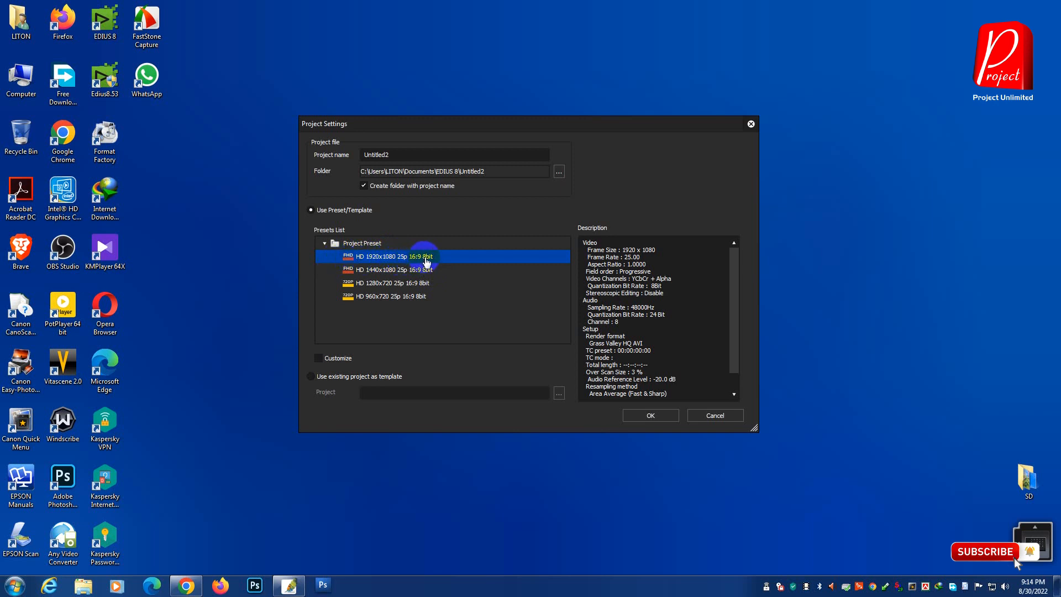
pyautogui.click(661, 416)
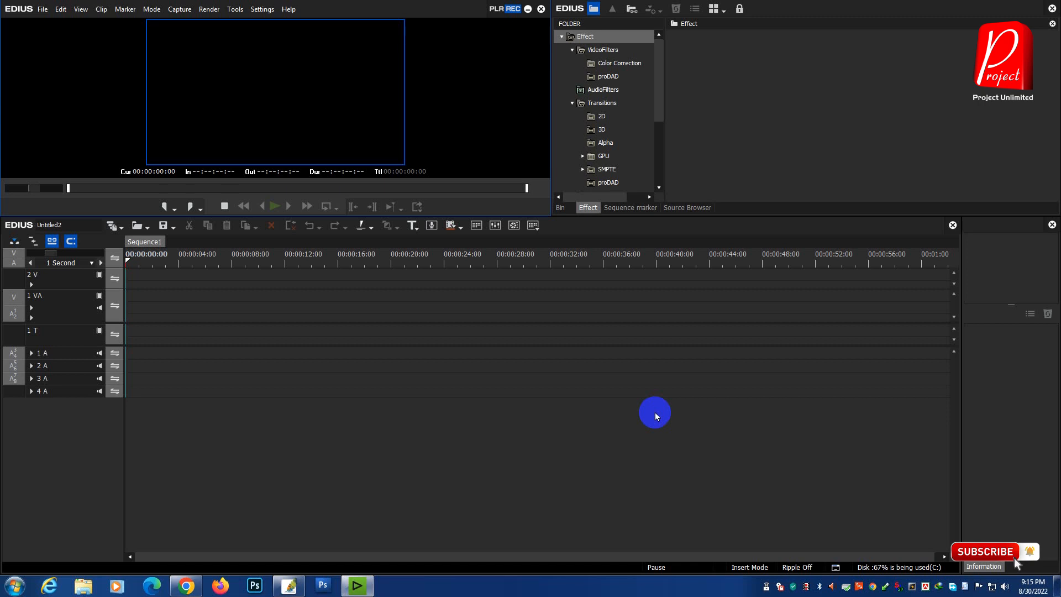
# Step: Start a sequence import and choose the 3G Song project file from EDIUS 7 NEW PROJECT 2019 > BANGLA SONG PROJECT > 3G Song on drive Q
pyautogui.click(148, 228)
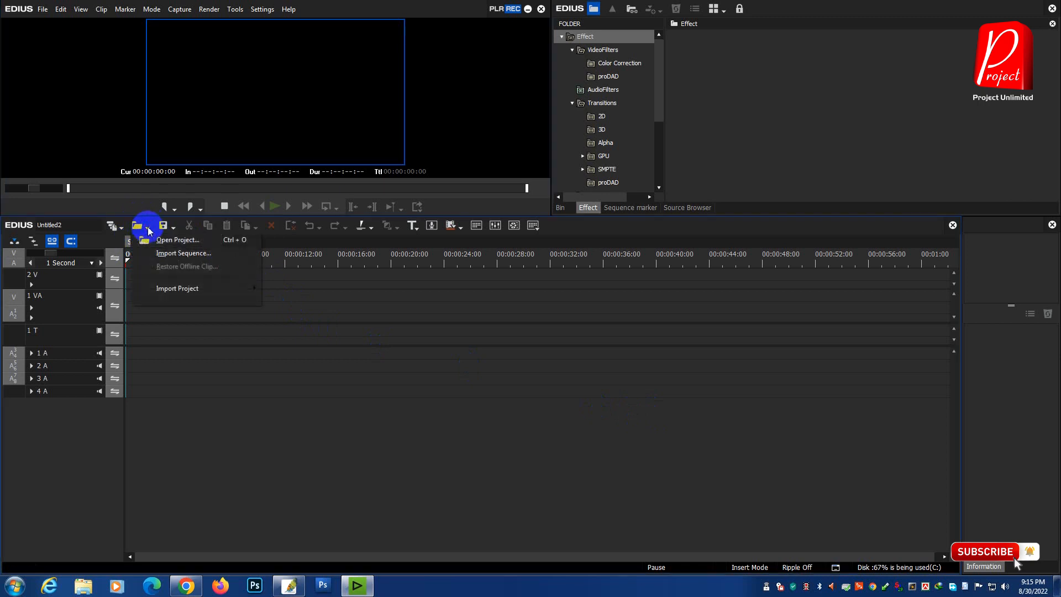
pyautogui.click(206, 253)
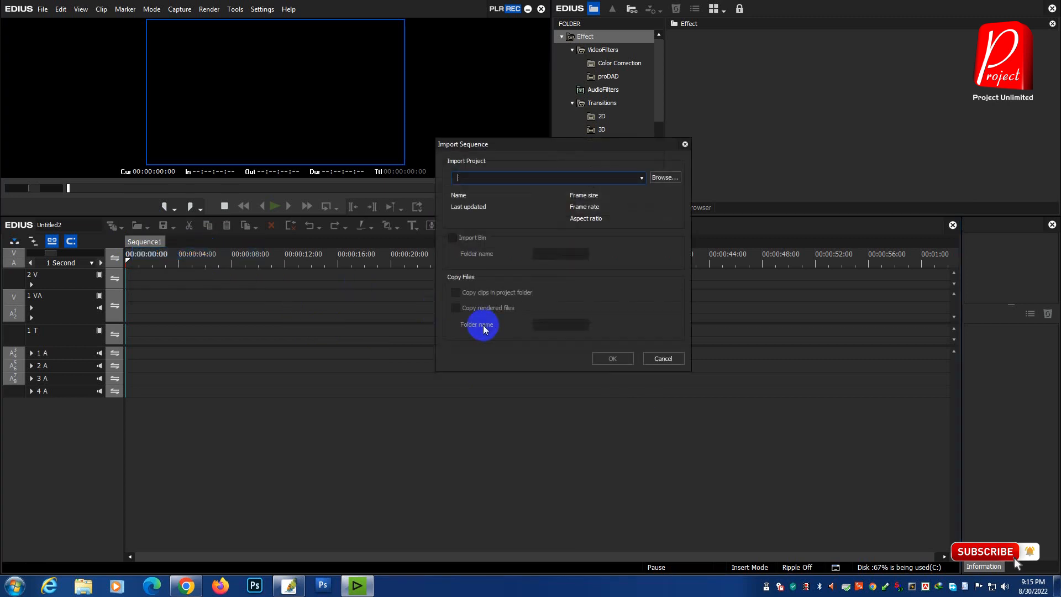
pyautogui.click(630, 239)
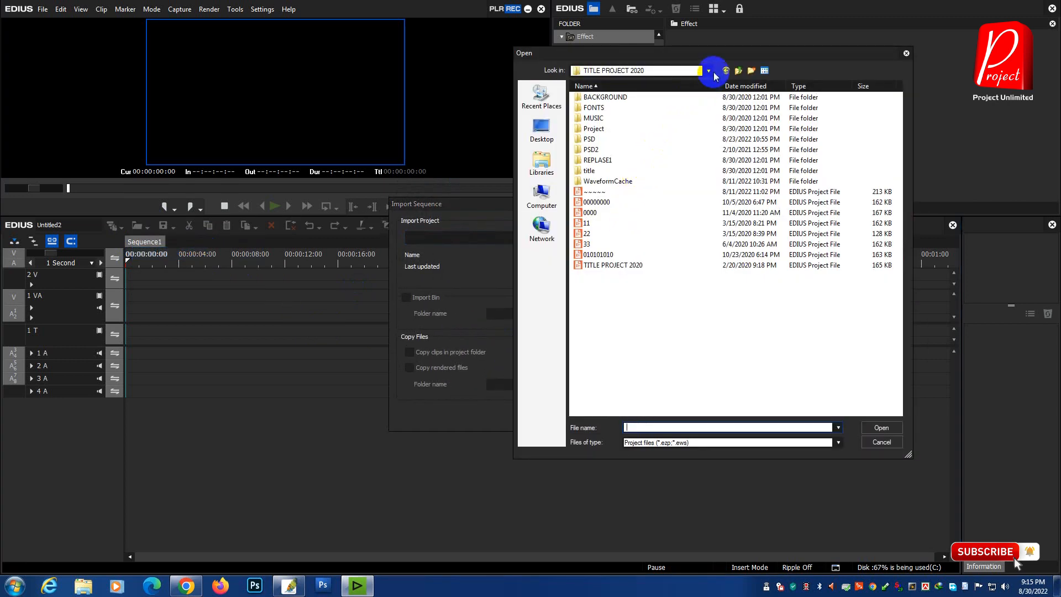
pyautogui.click(708, 71)
pyautogui.click(619, 262)
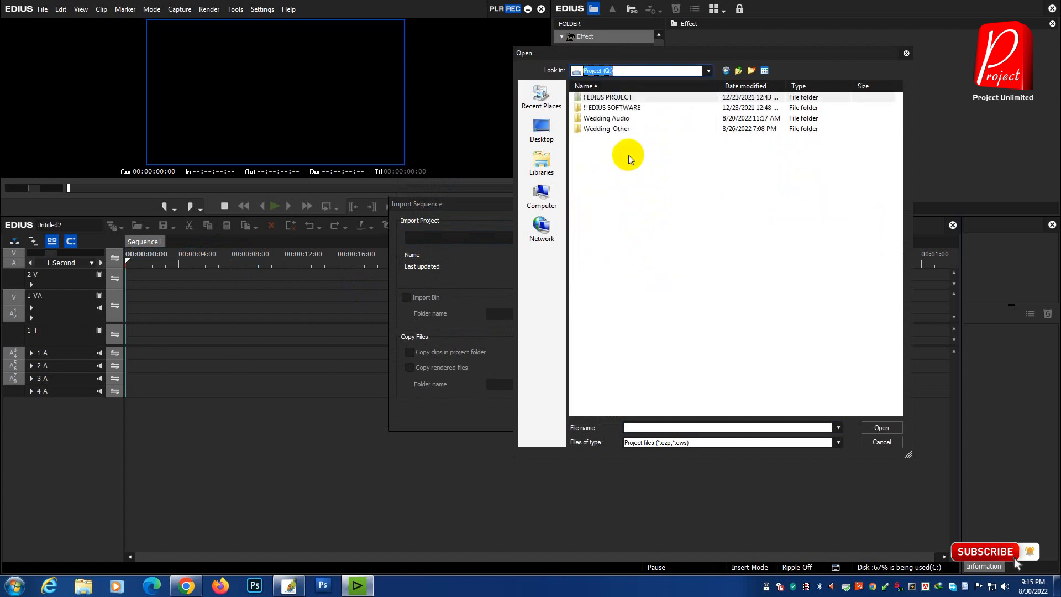
pyautogui.doubleClick(613, 98)
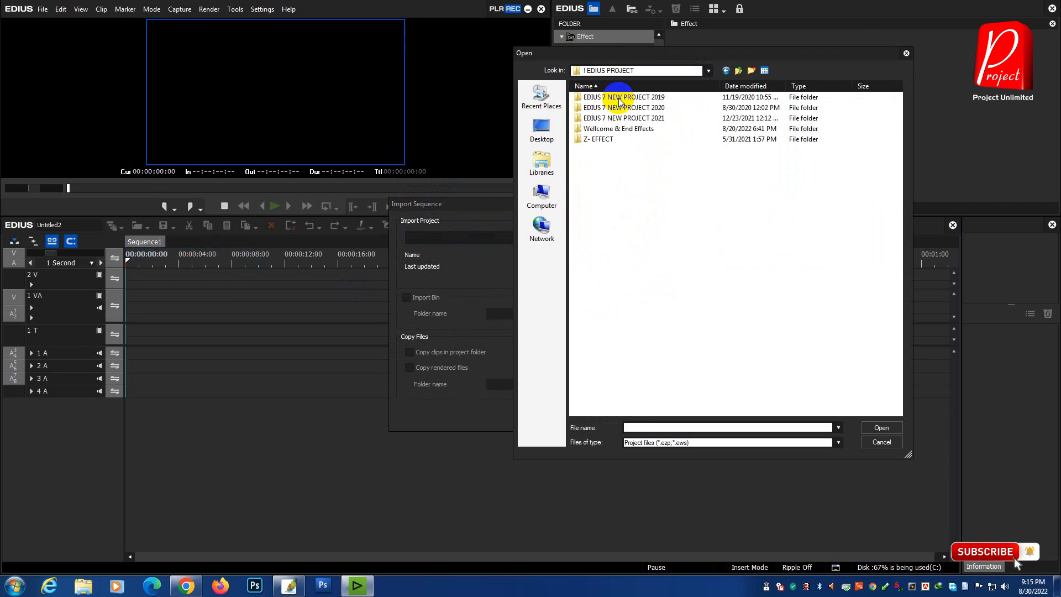
pyautogui.doubleClick(619, 101)
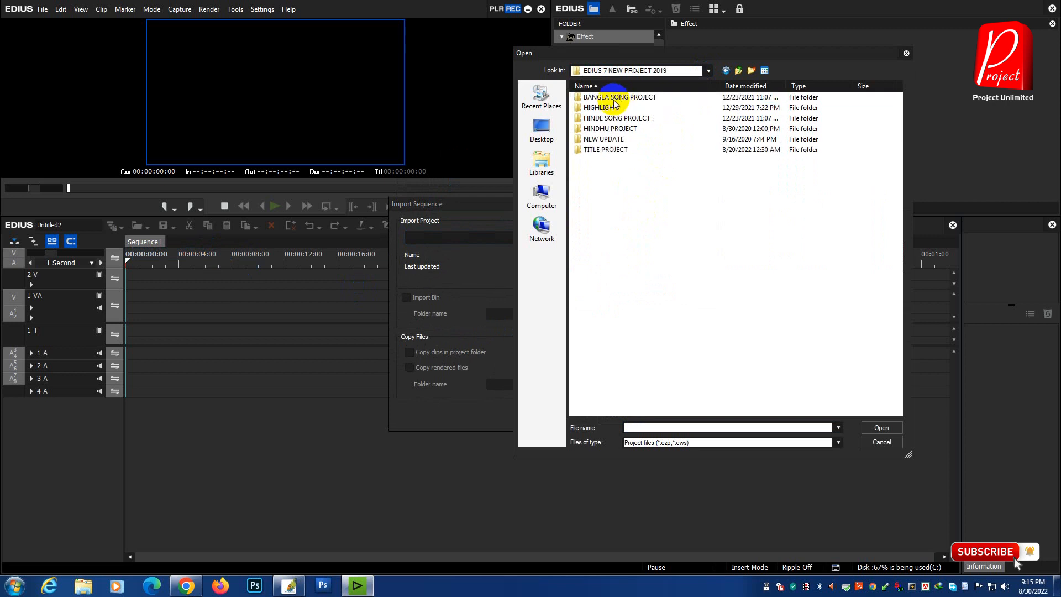
pyautogui.doubleClick(611, 104)
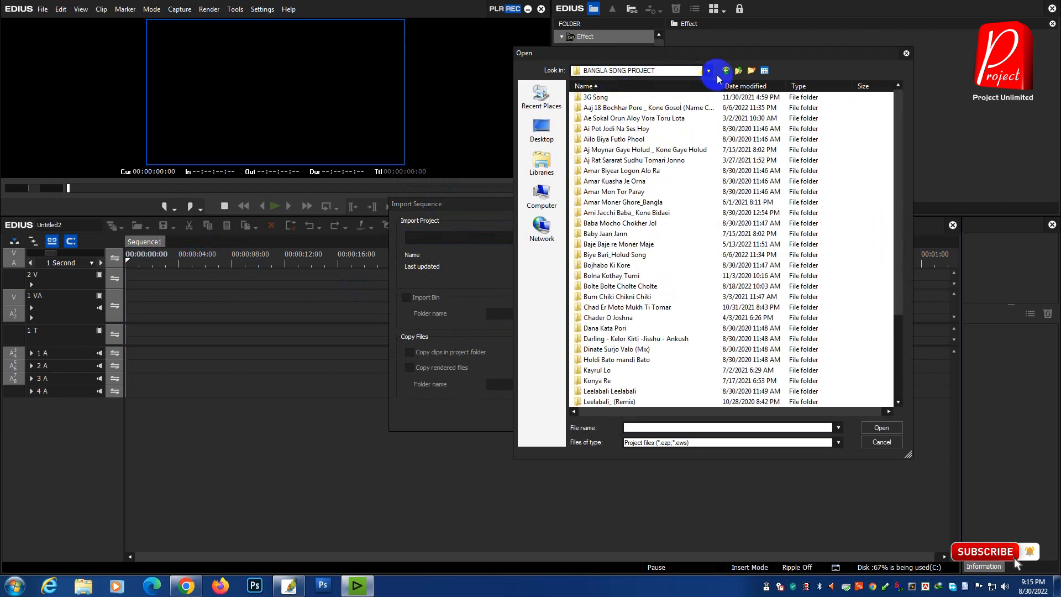
pyautogui.doubleClick(605, 97)
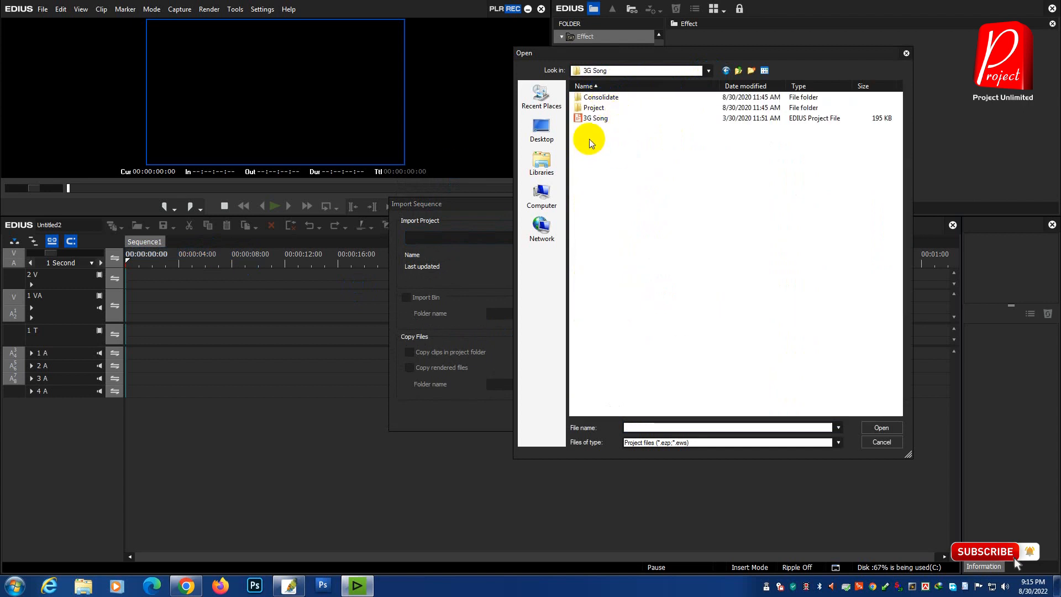
pyautogui.click(591, 119)
pyautogui.click(884, 434)
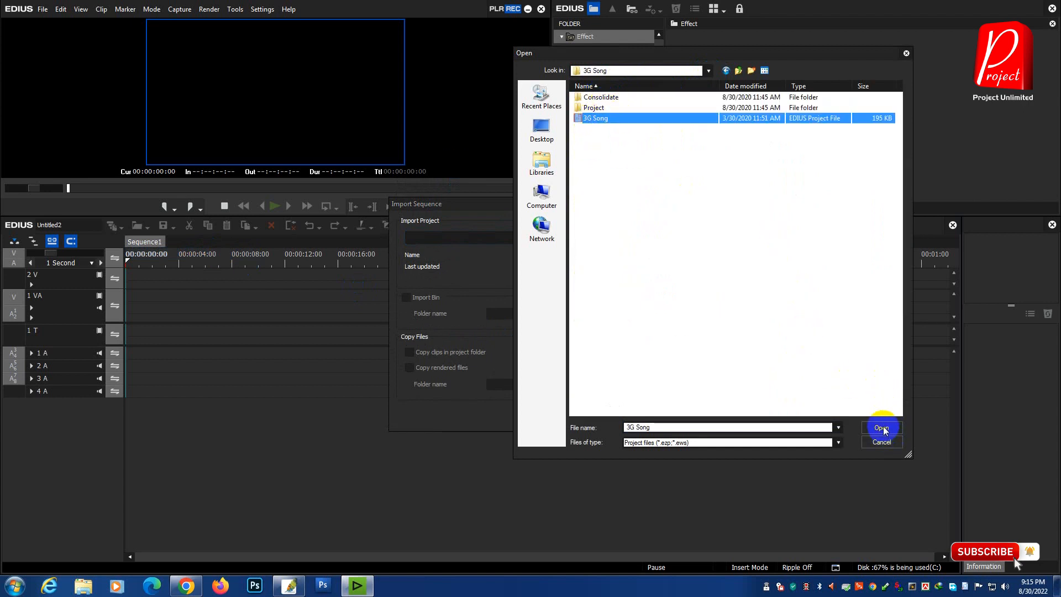
pyautogui.click(408, 298)
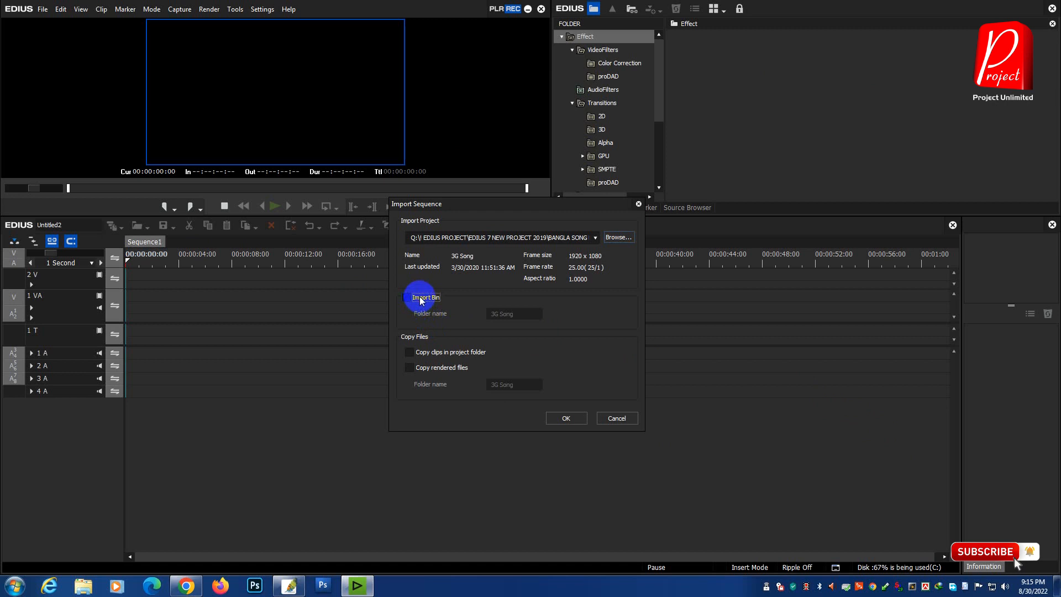
pyautogui.click(409, 352)
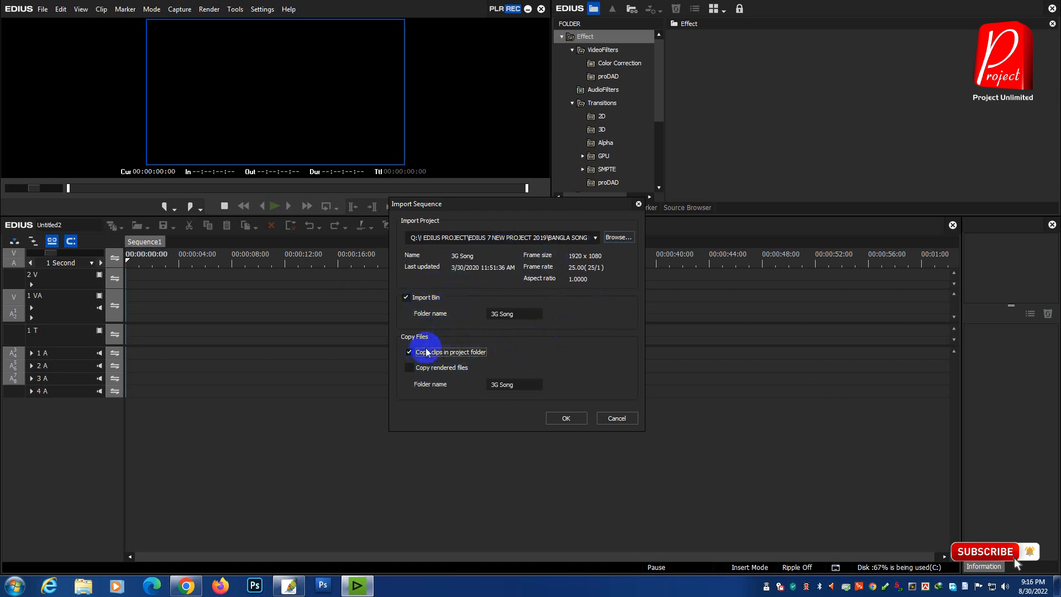
pyautogui.click(408, 298)
pyautogui.click(409, 352)
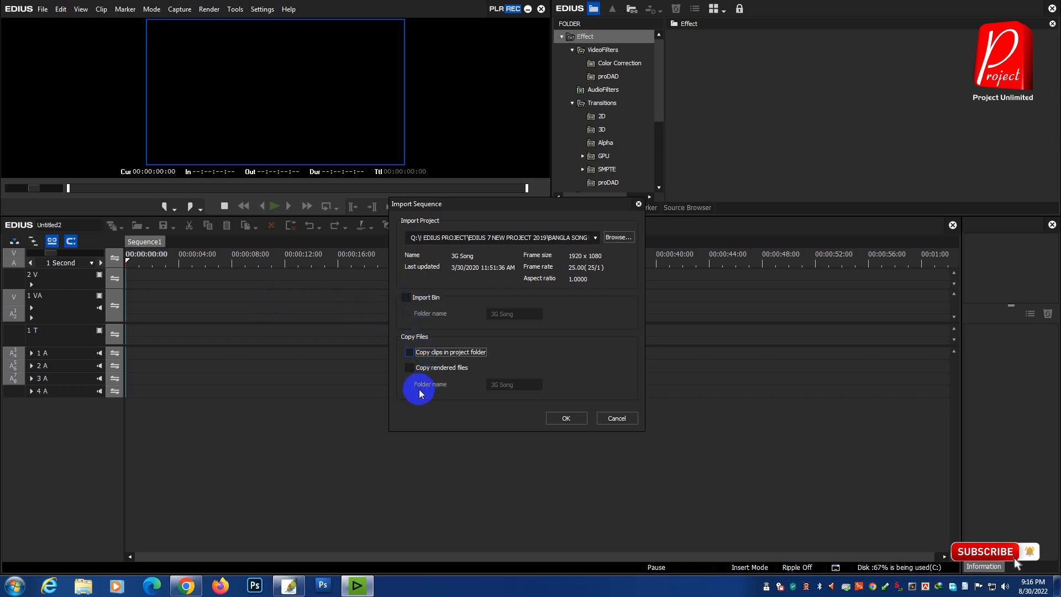
# Step: Import the 3G Song project's sequences and review its edit and Master timelines
pyautogui.click(566, 418)
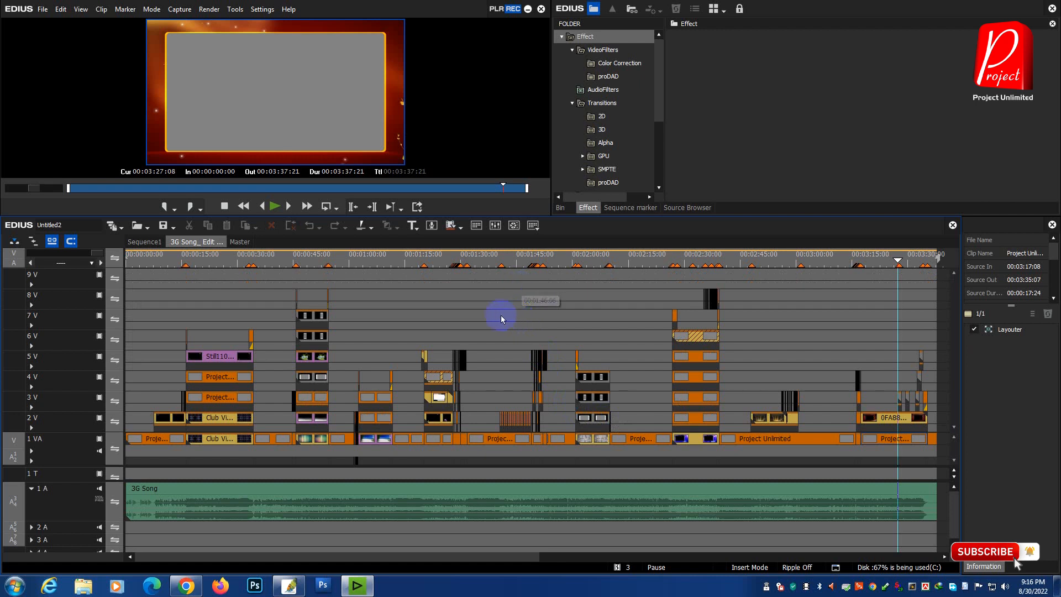
pyautogui.moveTo(414, 557); pyautogui.dragTo(354, 550)
pyautogui.click(239, 242)
pyautogui.click(95, 253)
pyautogui.moveTo(293, 379); pyautogui.dragTo(302, 243)
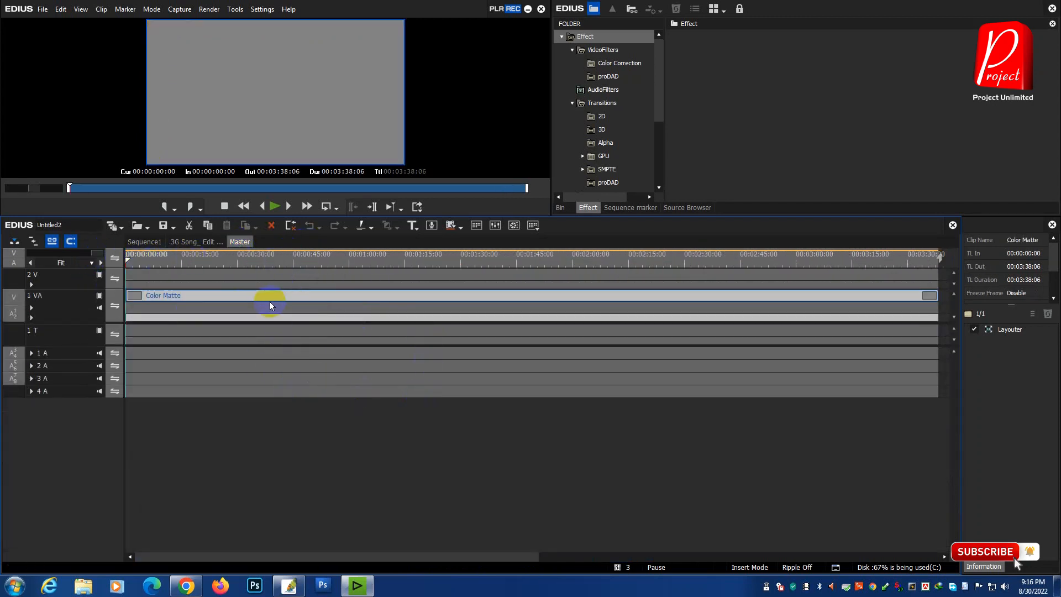
pyautogui.click(196, 241)
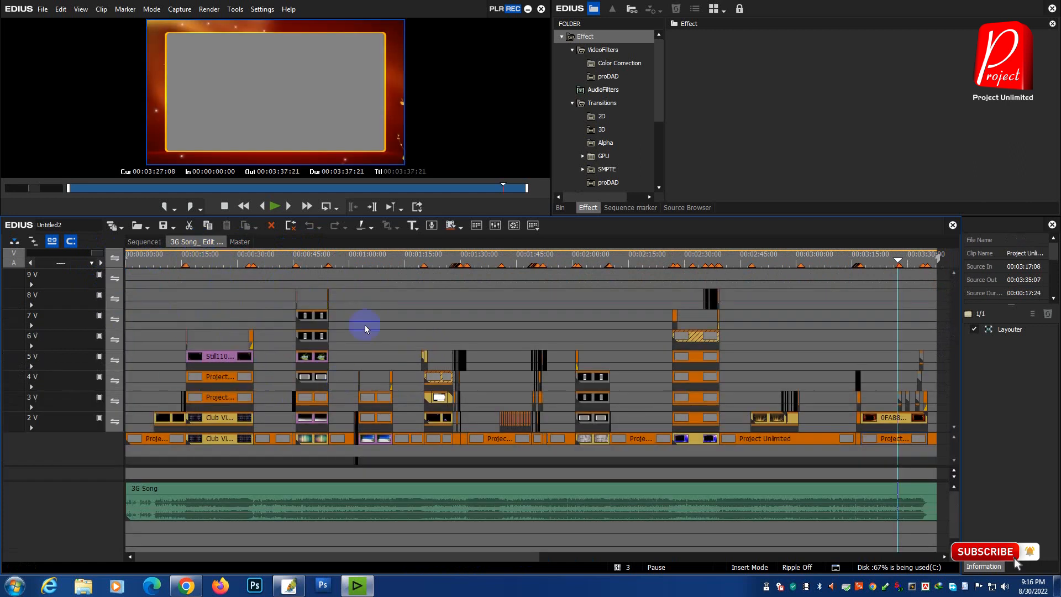
pyautogui.click(468, 558)
pyautogui.moveTo(467, 559); pyautogui.dragTo(424, 547)
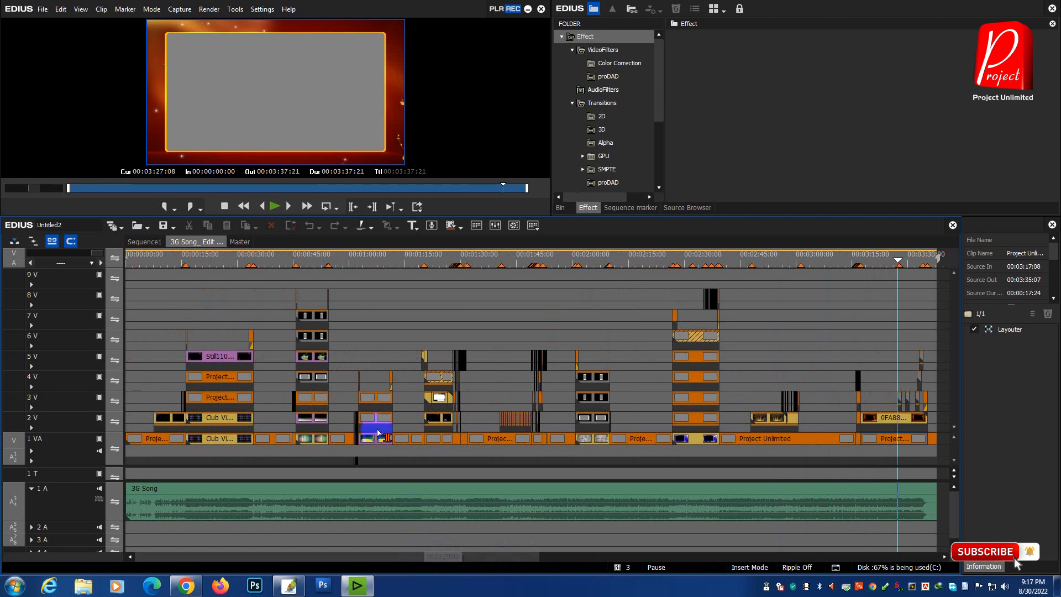
# Step: Import the sequences from the Anarkali Disco Chali_Housefull 2 project in the HINDE SONG PROJECT folder and view its Master and edit timelines
pyautogui.click(148, 228)
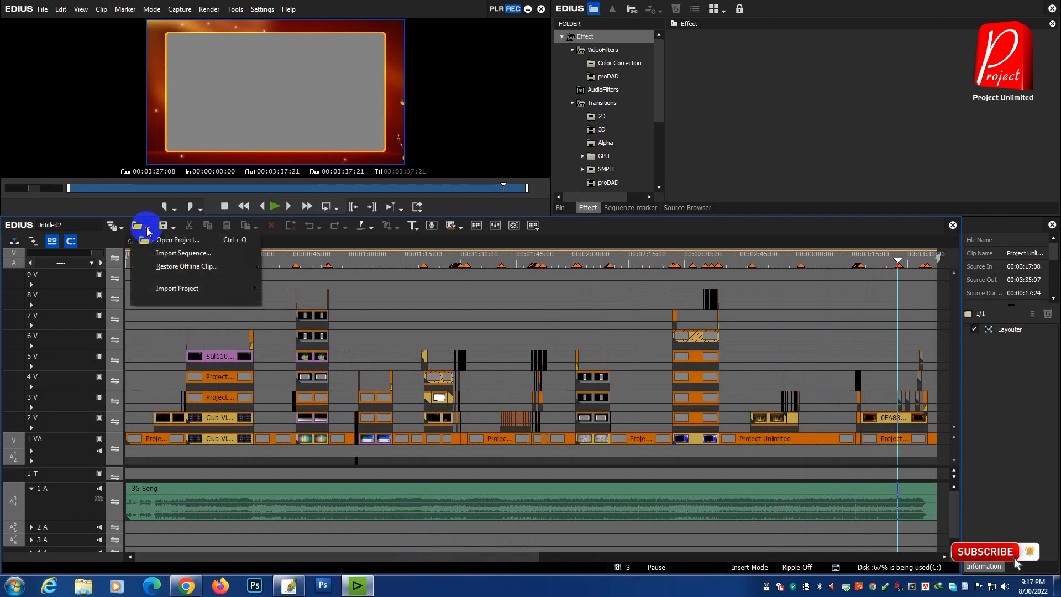
pyautogui.click(168, 251)
pyautogui.click(618, 237)
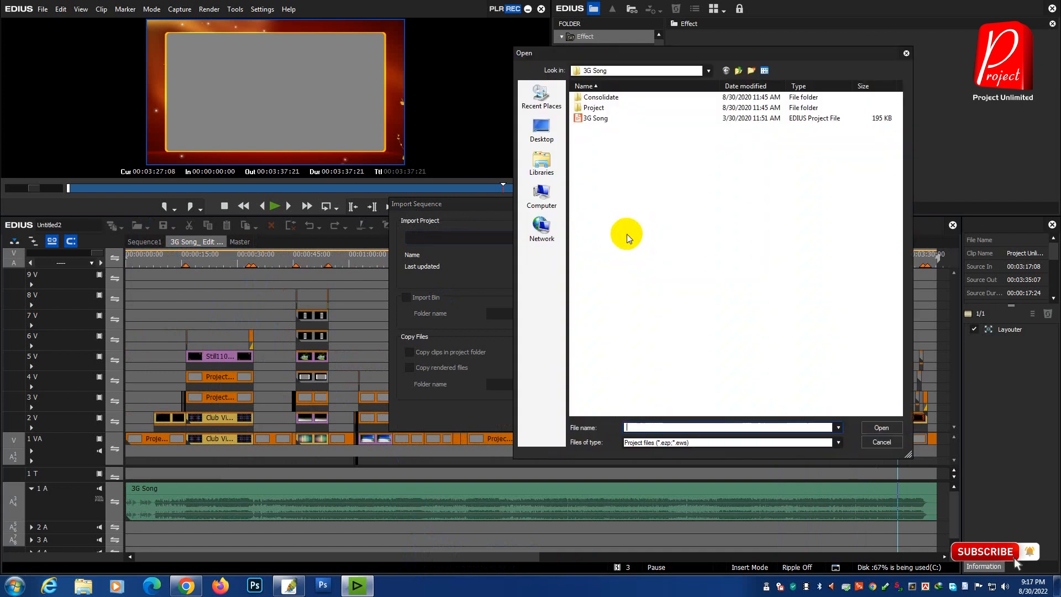
pyautogui.click(742, 72)
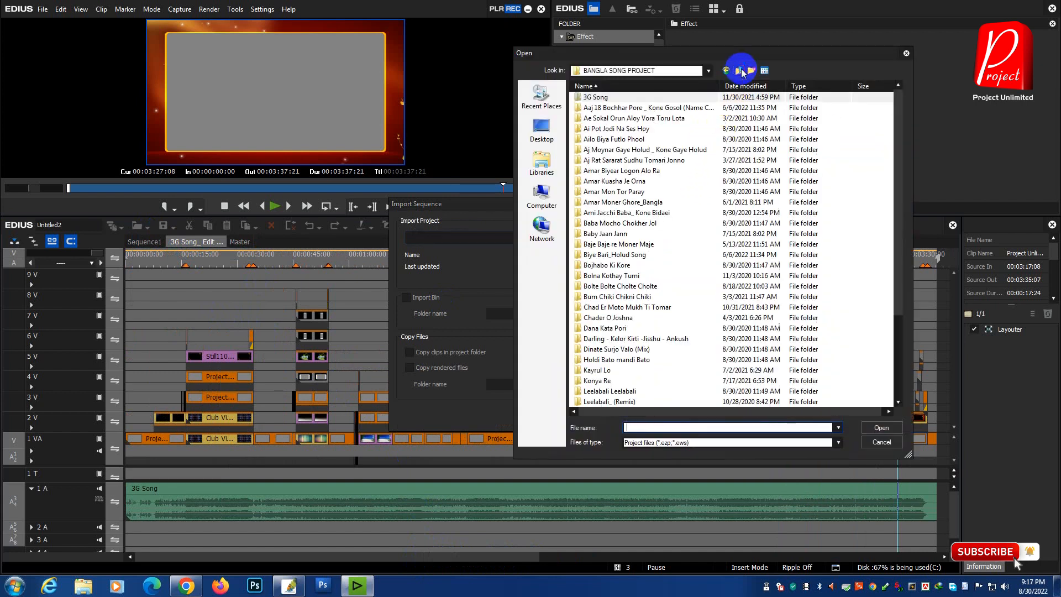
pyautogui.click(742, 71)
pyautogui.doubleClick(622, 117)
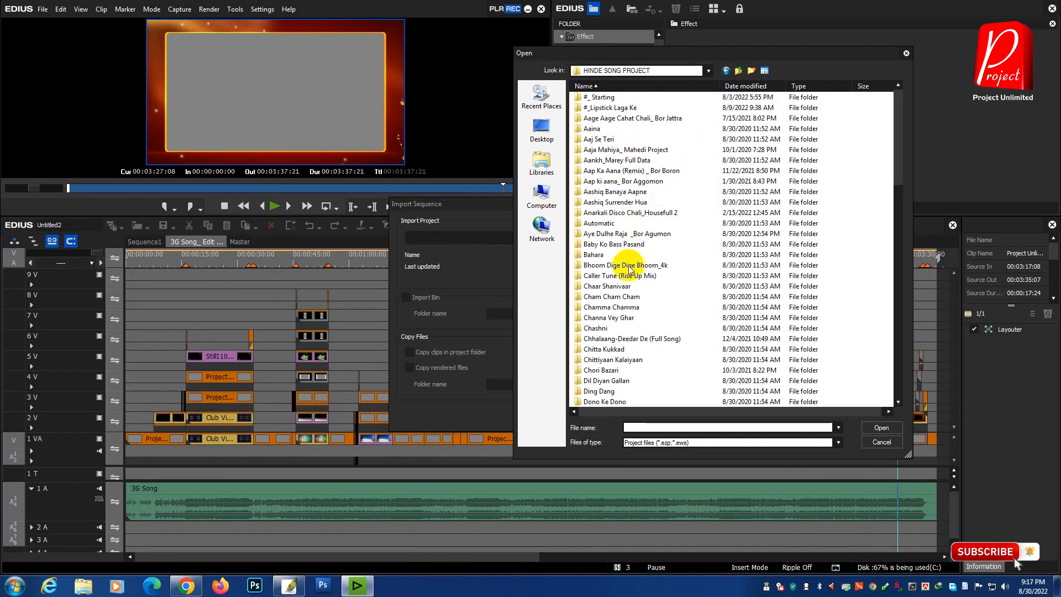
pyautogui.doubleClick(634, 213)
pyautogui.click(612, 138)
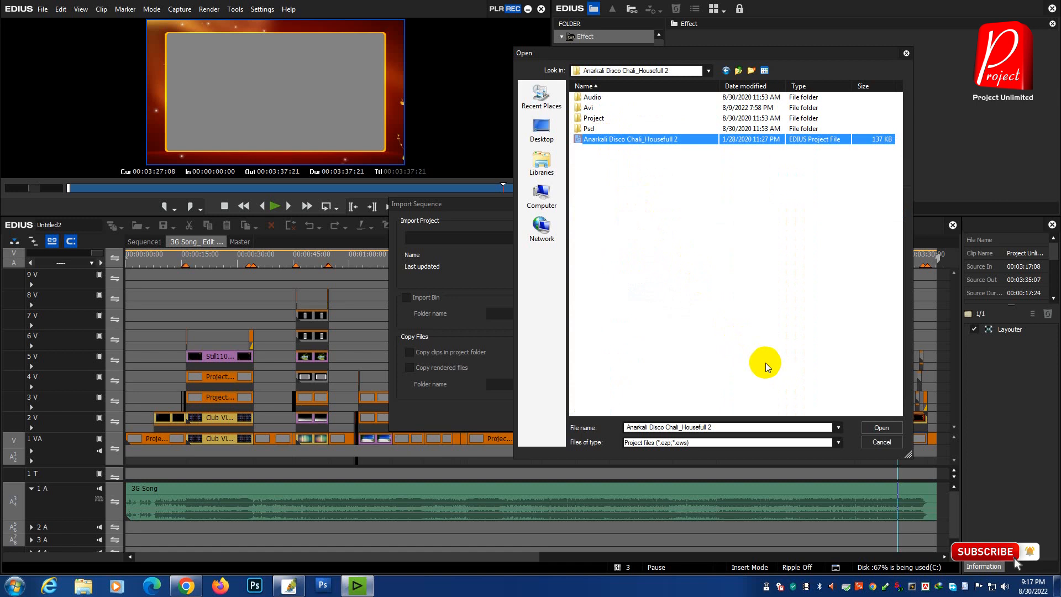
pyautogui.click(882, 429)
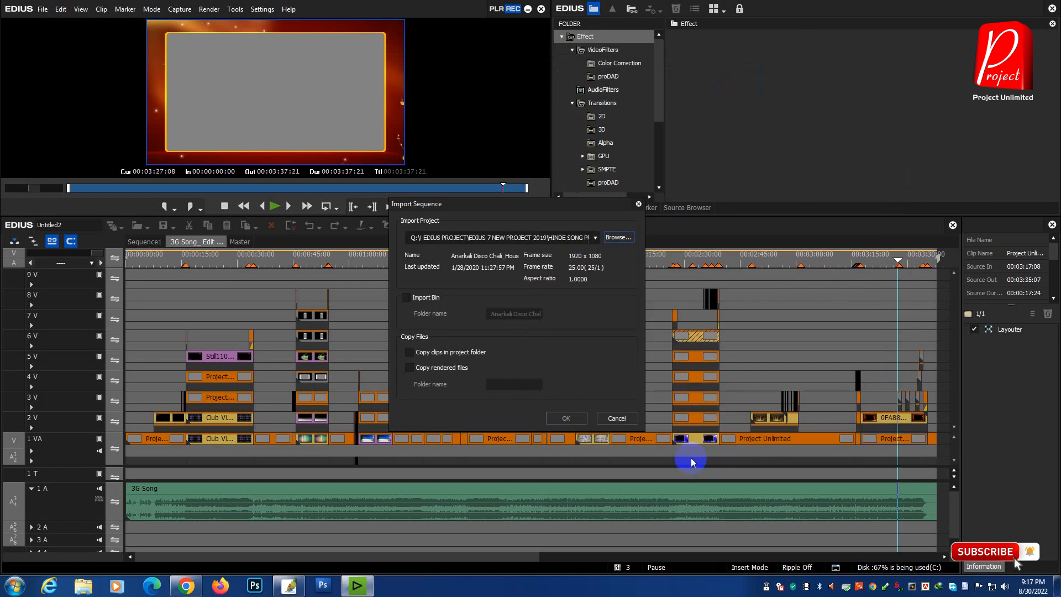
pyautogui.click(572, 420)
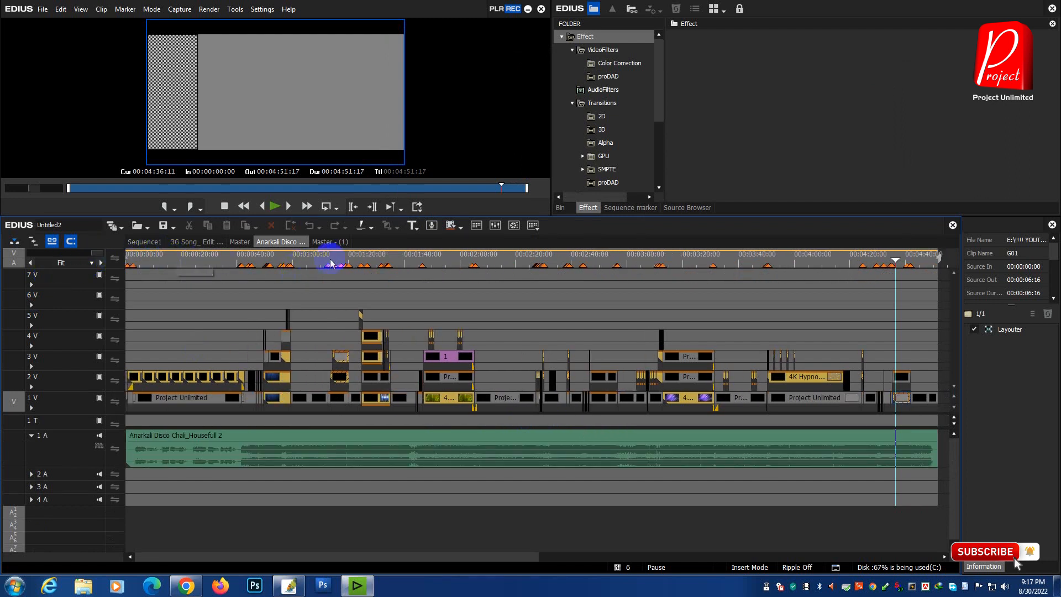
pyautogui.click(331, 242)
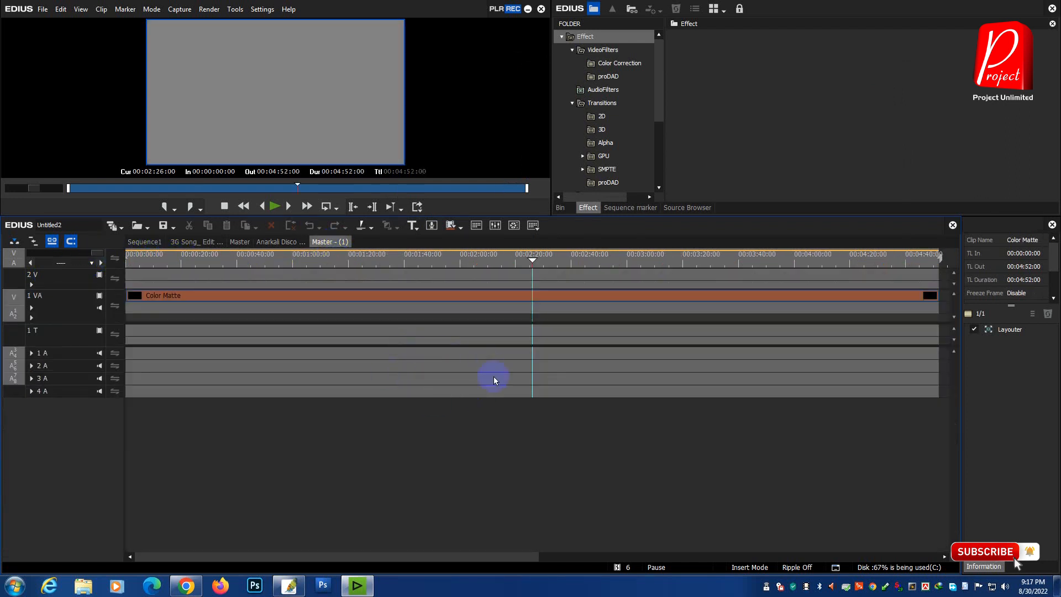
pyautogui.click(284, 243)
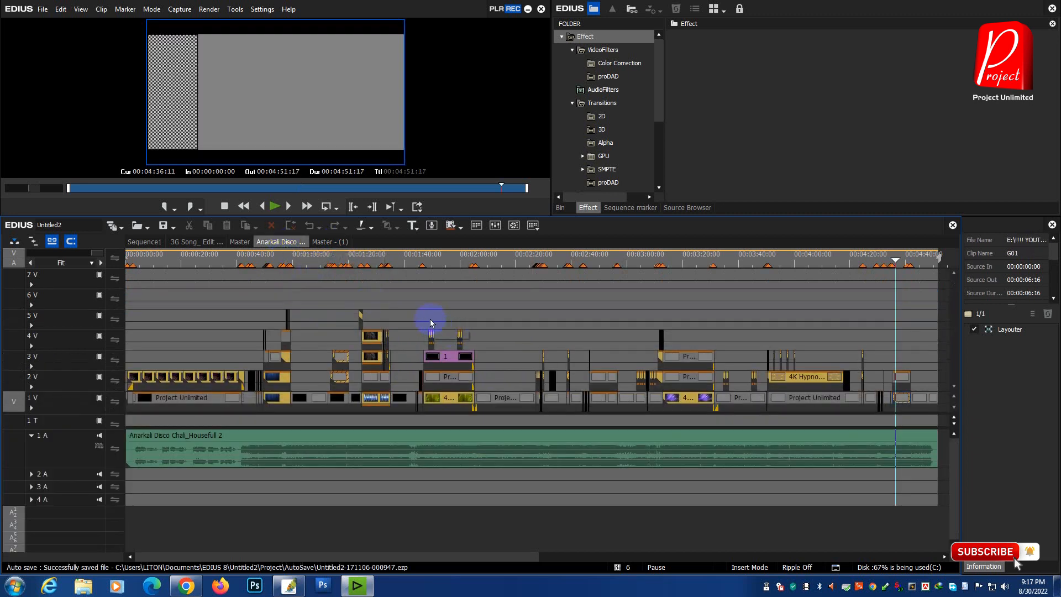
# Step: Create a new empty sequence, view Sequence1, and return to the new sequence
pyautogui.click(112, 228)
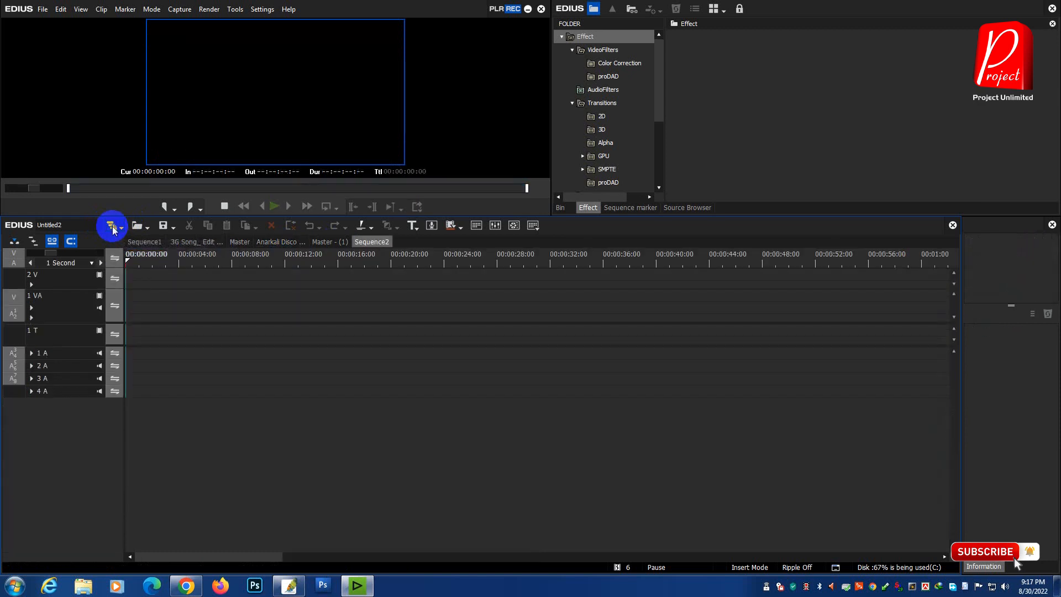
pyautogui.rightClick(384, 243)
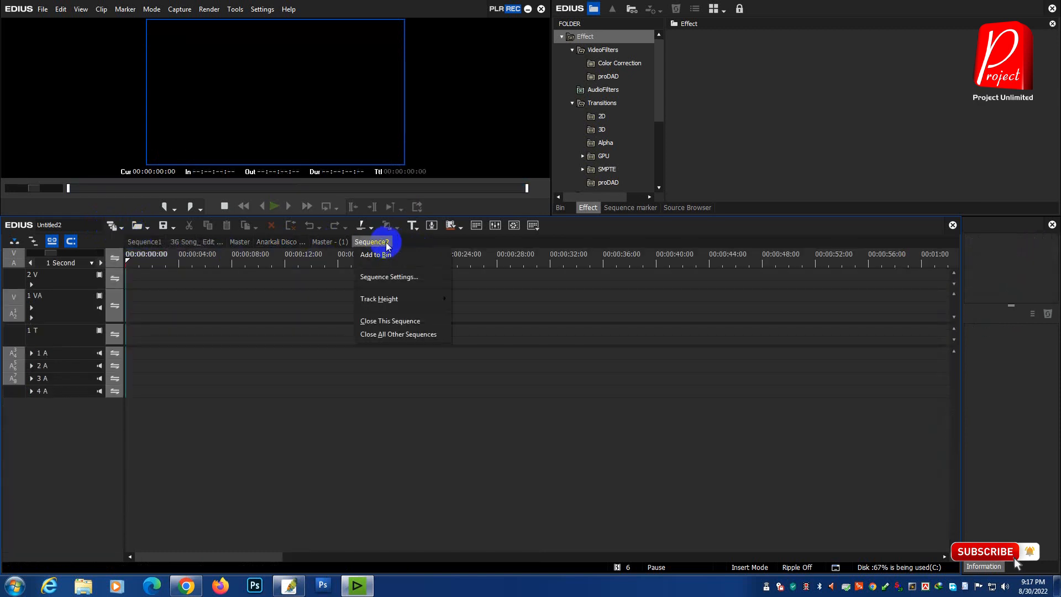
pyautogui.click(422, 239)
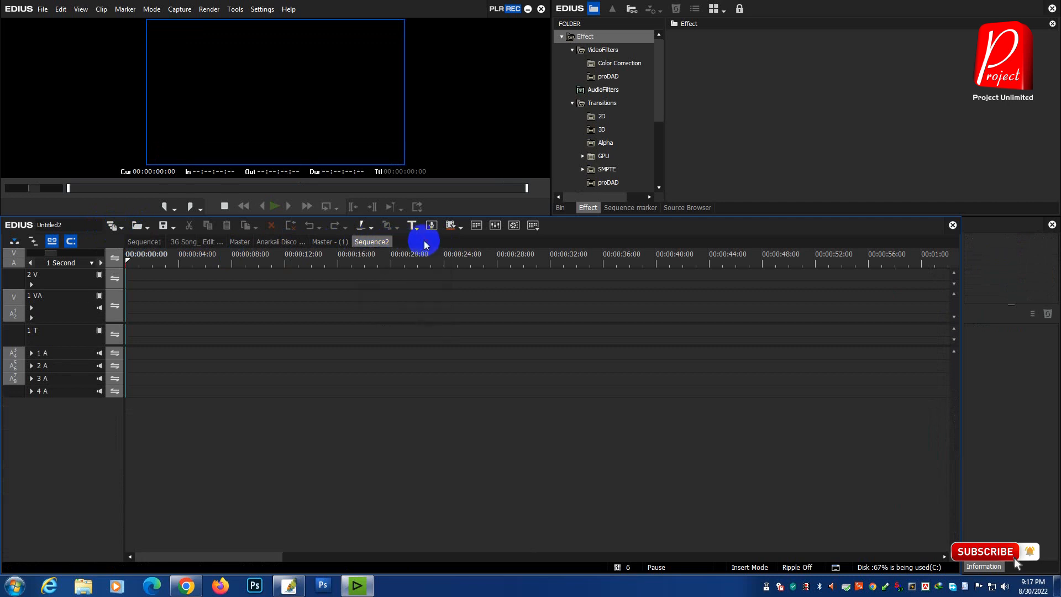
pyautogui.click(145, 241)
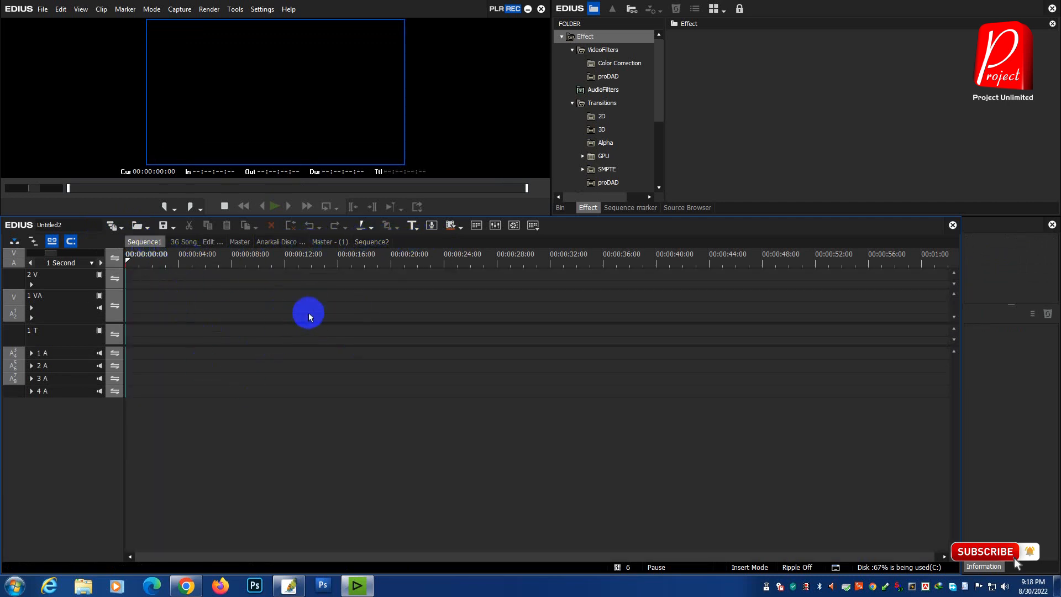
pyautogui.click(371, 242)
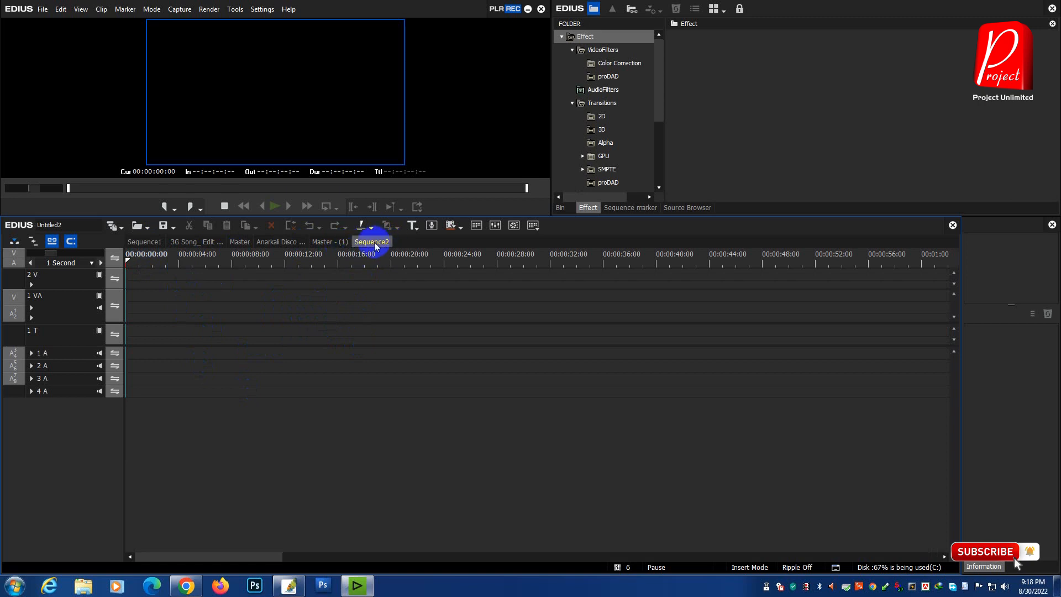
# Step: Rename the new empty sequence Sequence2 as DAY-1 in its sequence settings
pyautogui.rightClick(377, 245)
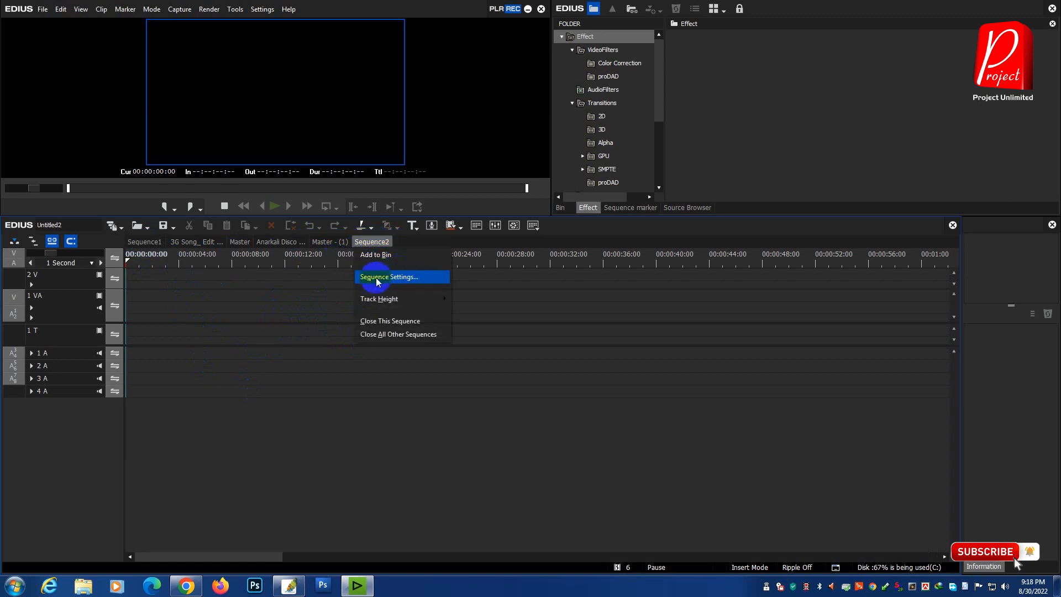
pyautogui.click(407, 282)
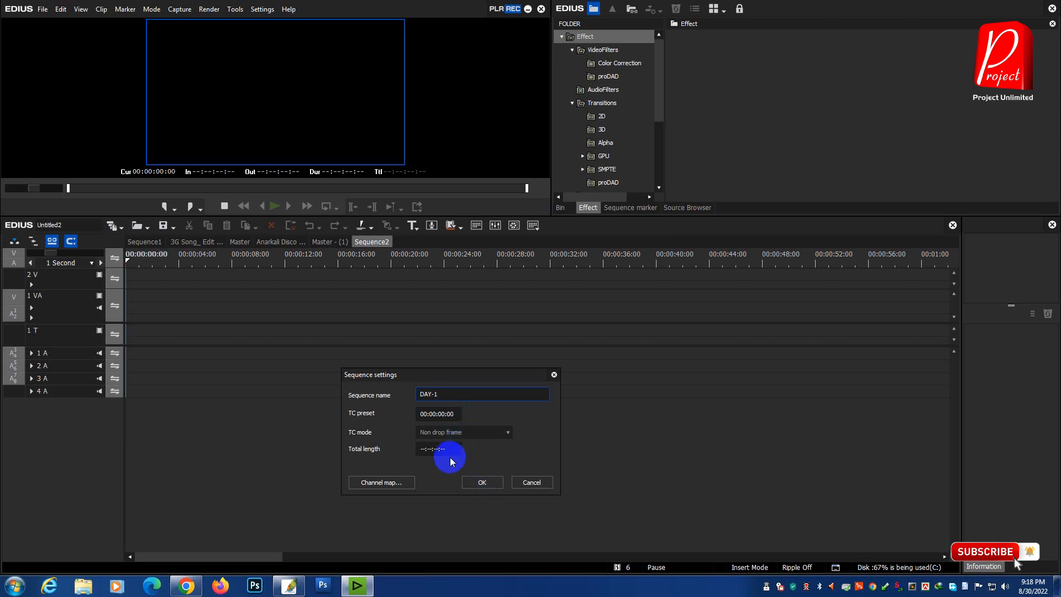
pyautogui.click(494, 480)
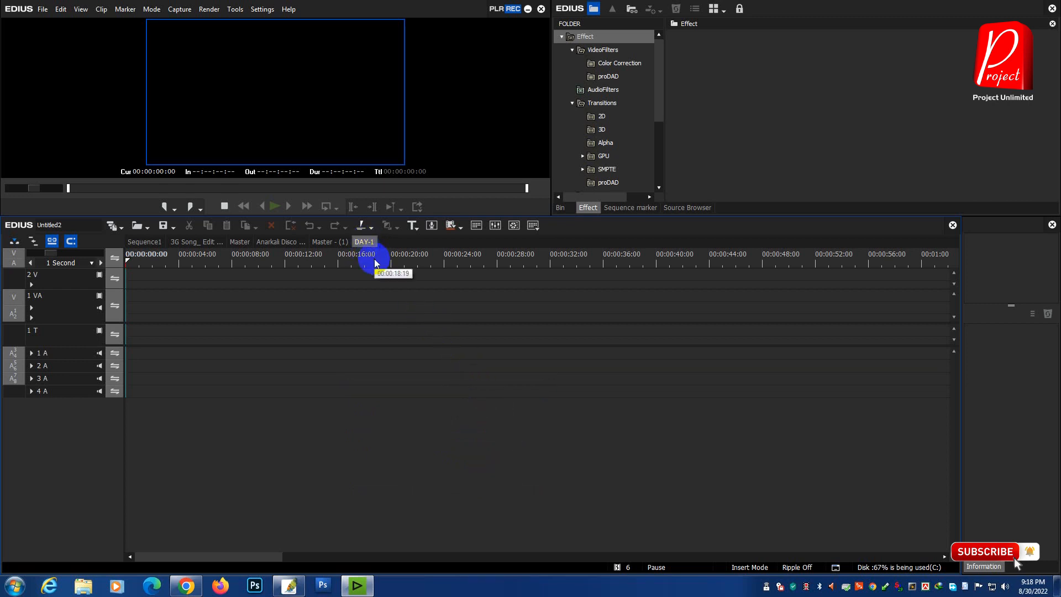
# Step: Fit the whole 3G Song edit sequence in an enlarged timeline and copy all its video and audio clips
pyautogui.click(190, 241)
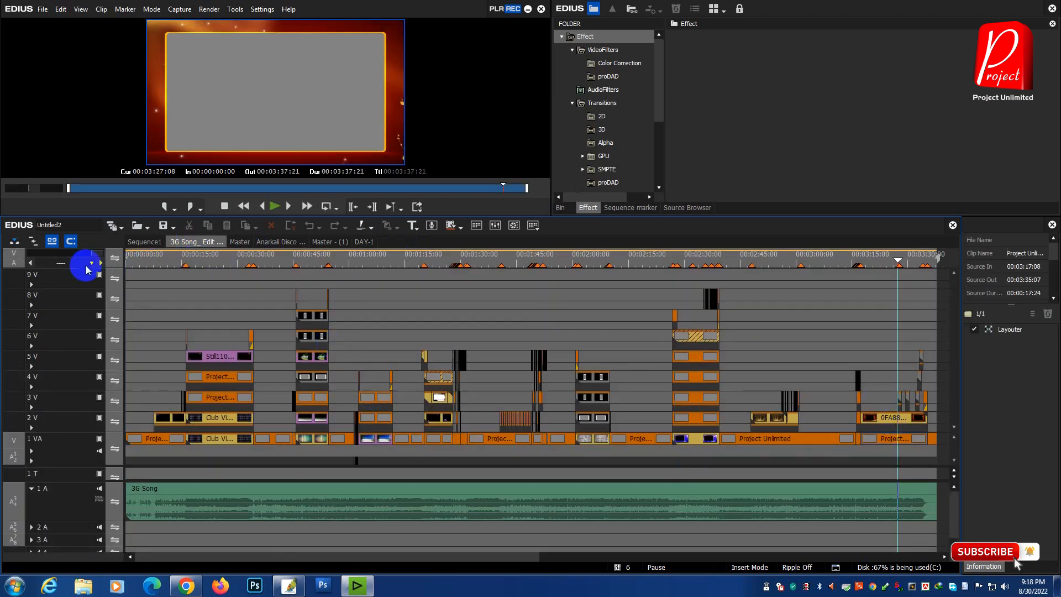
pyautogui.click(99, 253)
pyautogui.moveTo(507, 221); pyautogui.dragTo(504, 151)
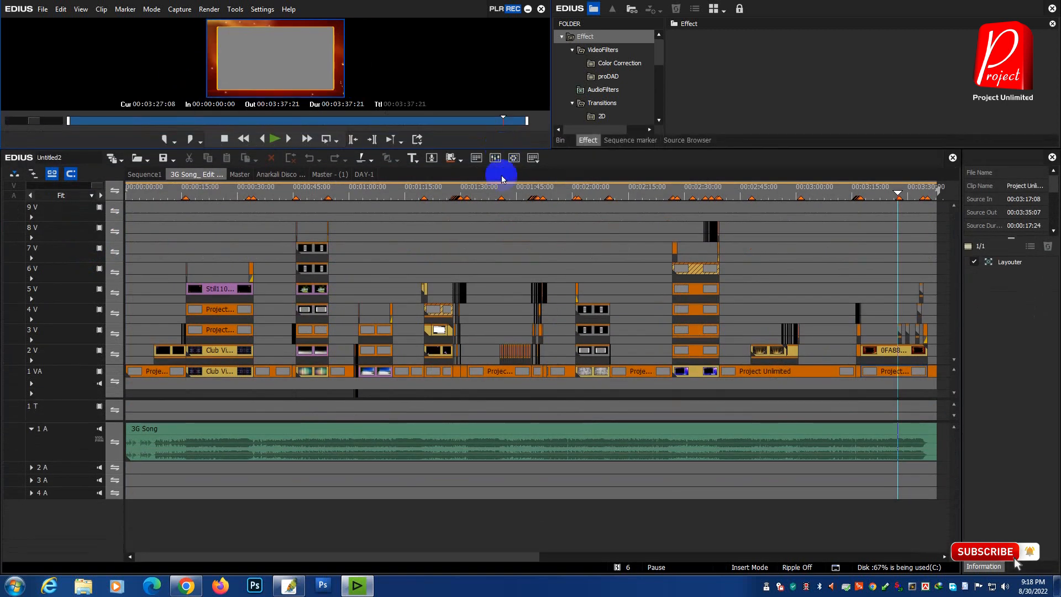
pyautogui.moveTo(476, 397); pyautogui.dragTo(476, 469)
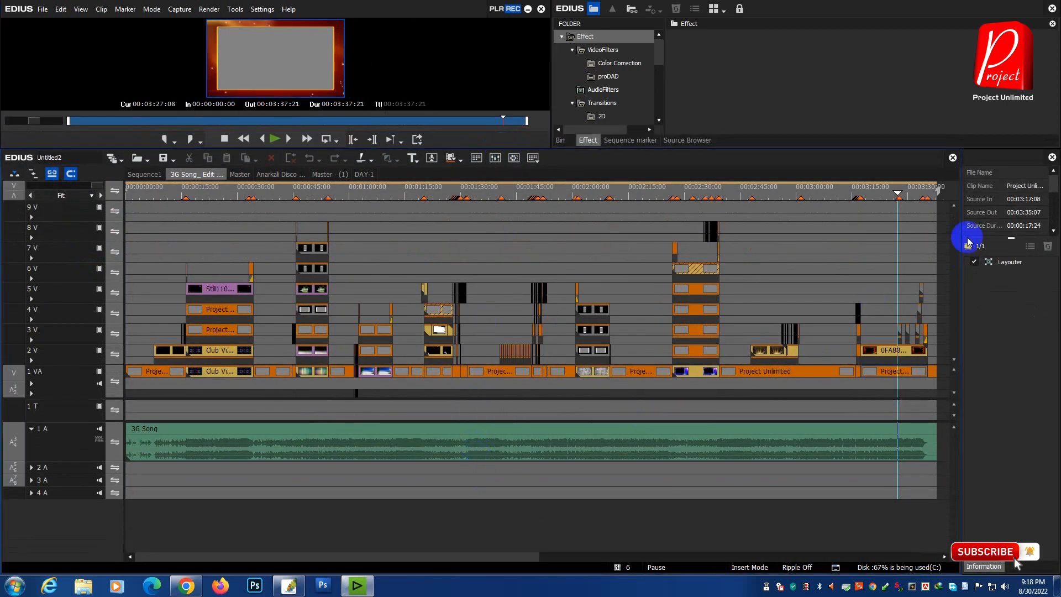
pyautogui.moveTo(937, 204); pyautogui.dragTo(77, 472)
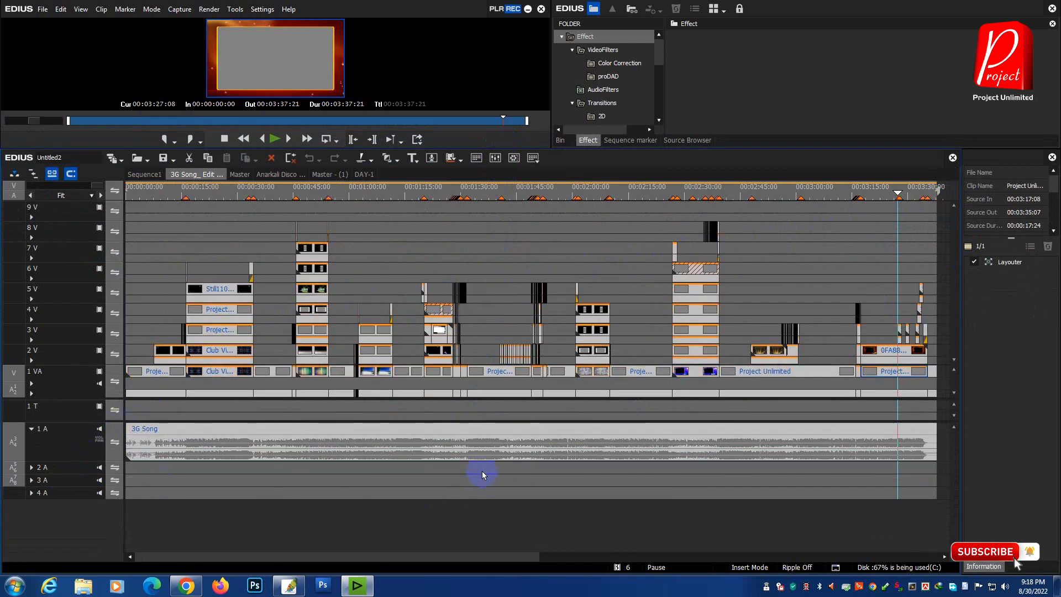
pyautogui.rightClick(449, 435)
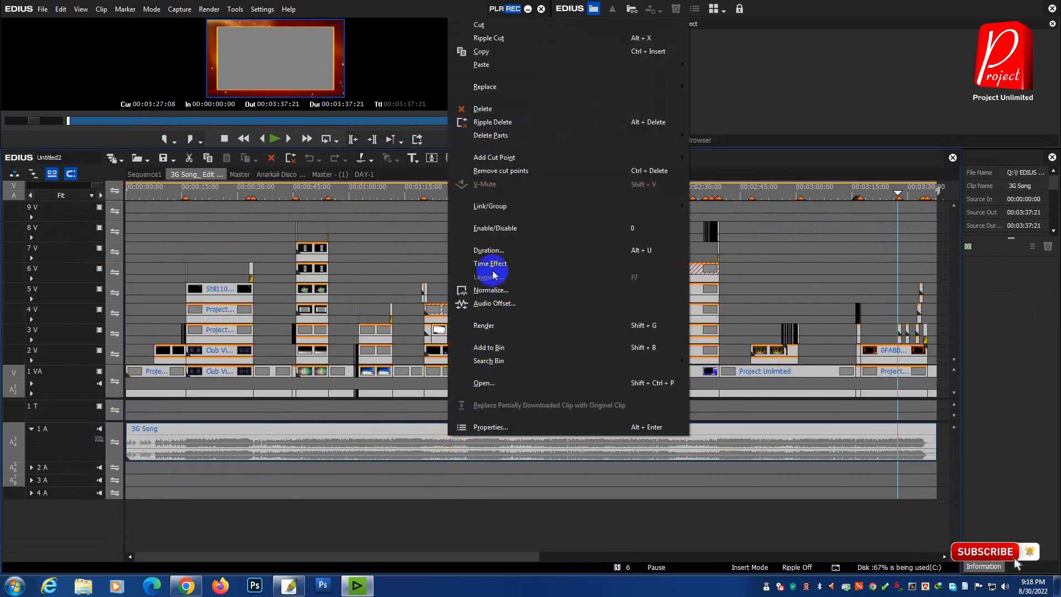
pyautogui.click(481, 51)
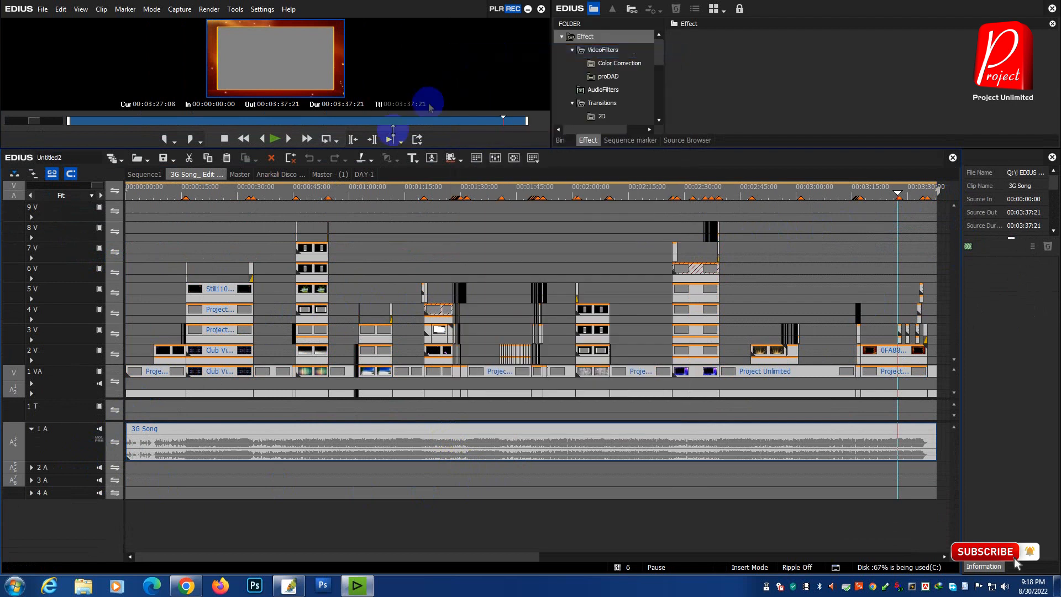
# Step: Paste the copied 3G Song clips at the start of DAY-1 on track 1 VA and fit the timeline to them
pyautogui.click(364, 175)
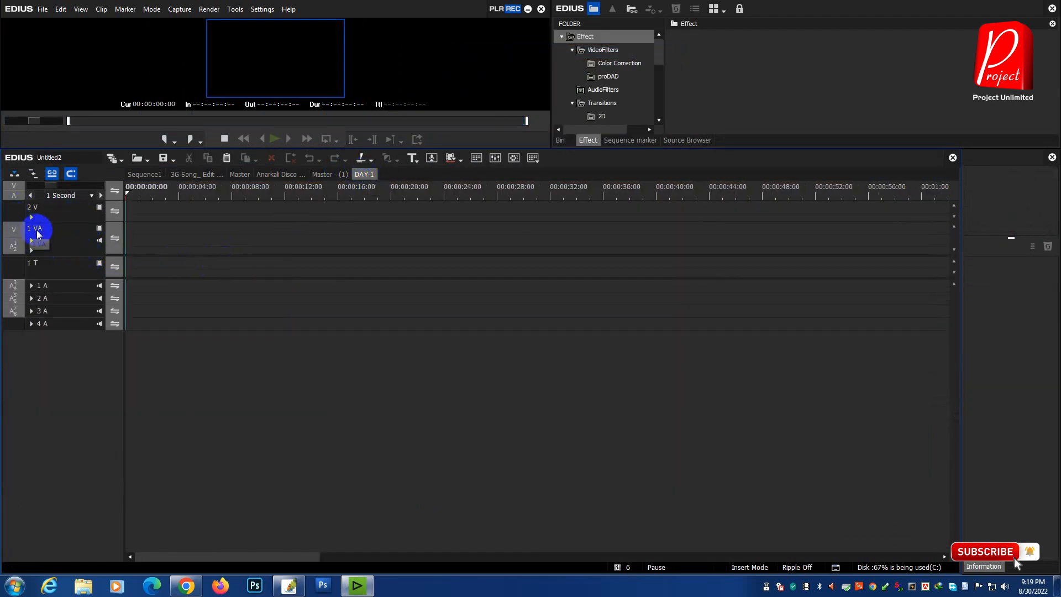
pyautogui.click(74, 241)
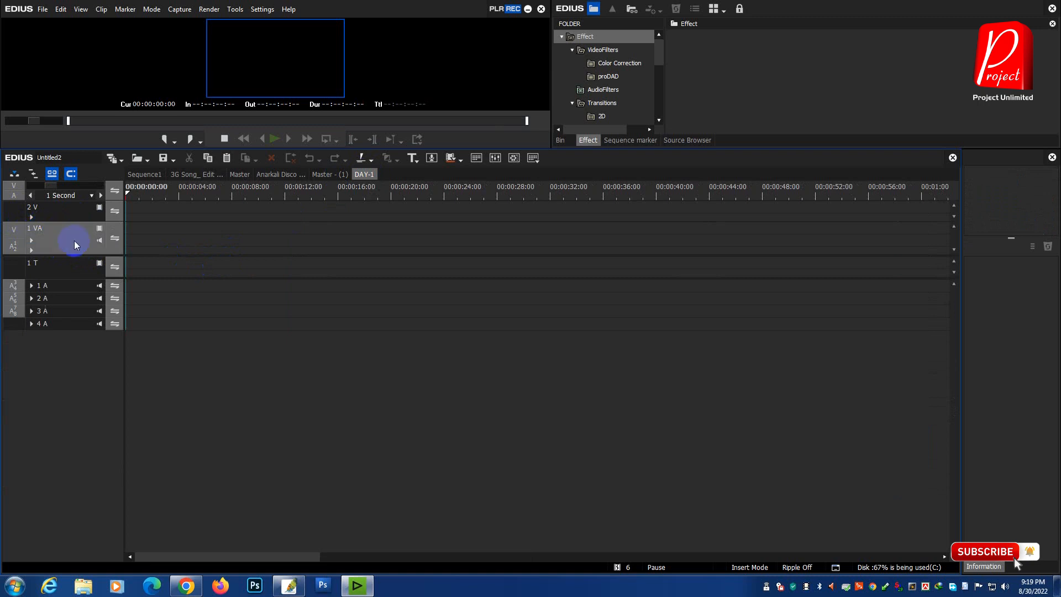
pyautogui.moveTo(184, 190); pyautogui.dragTo(115, 206)
pyautogui.click(65, 206)
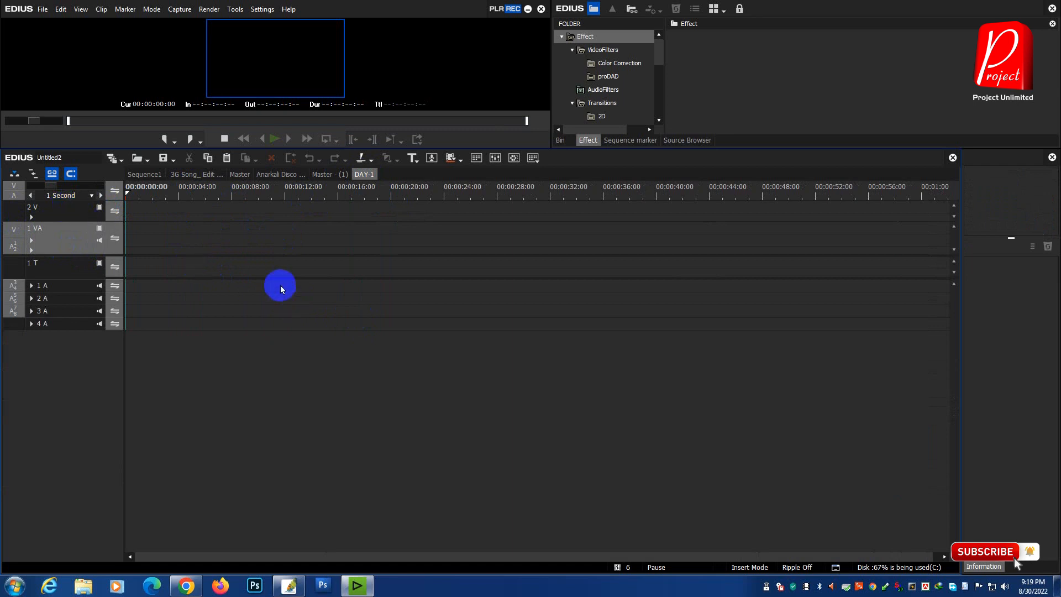
pyautogui.rightClick(254, 237)
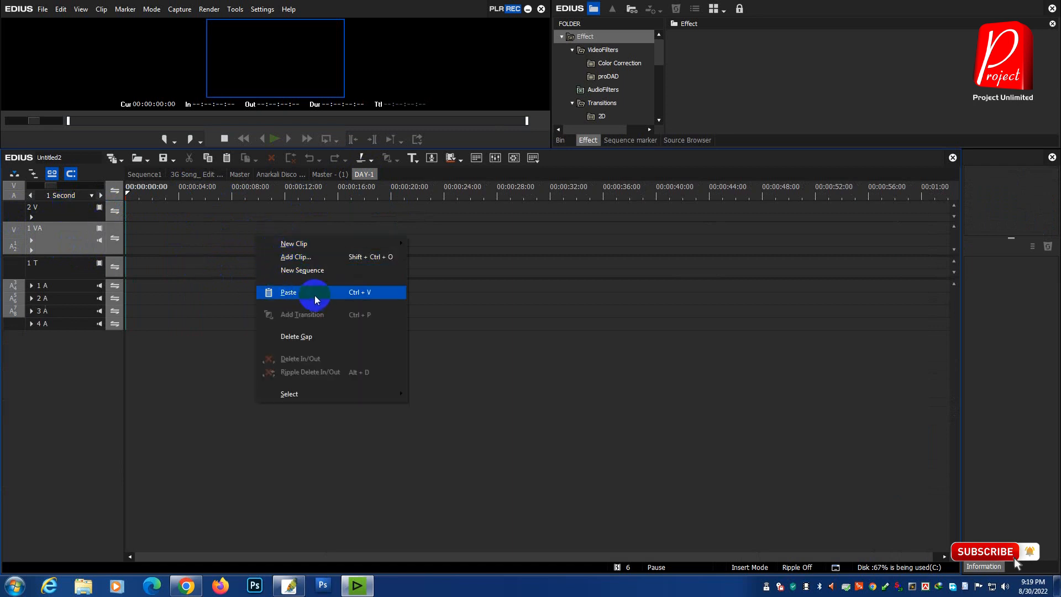
pyautogui.click(312, 293)
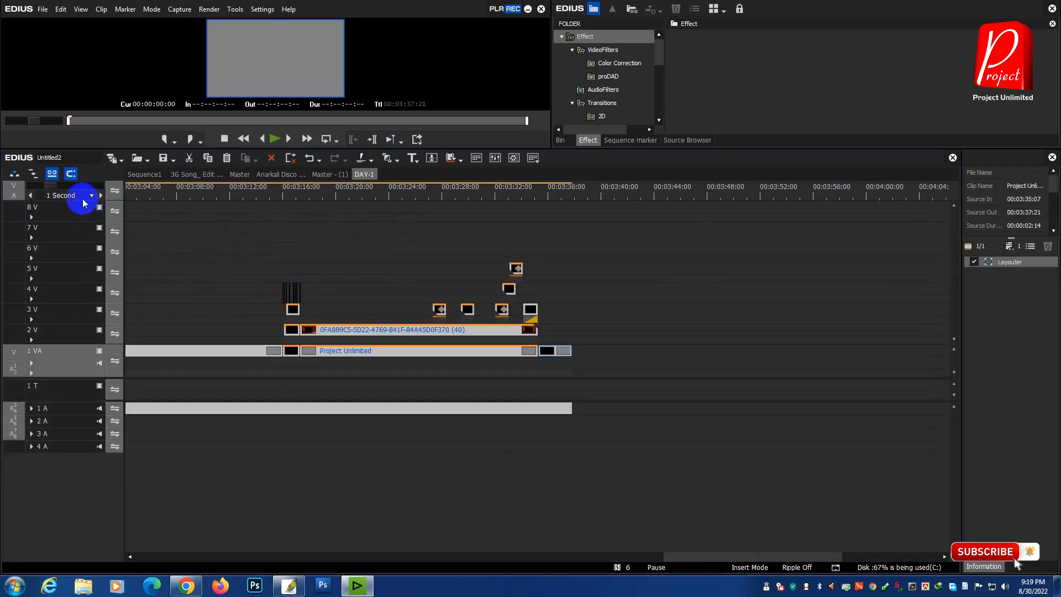
pyautogui.moveTo(54, 183); pyautogui.dragTo(183, 198)
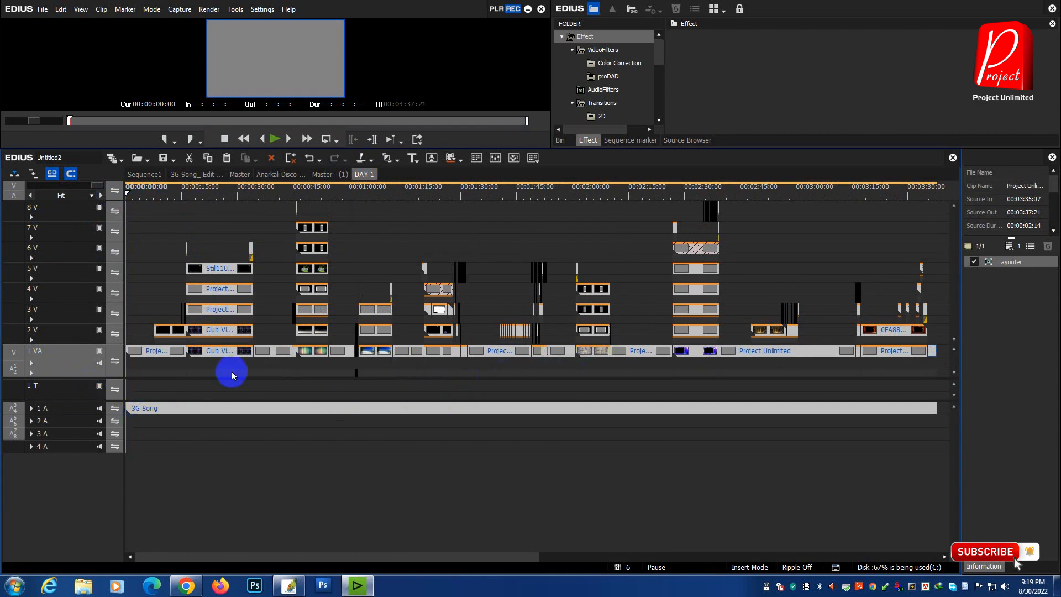
pyautogui.moveTo(464, 557); pyautogui.dragTo(606, 557)
pyautogui.click(659, 190)
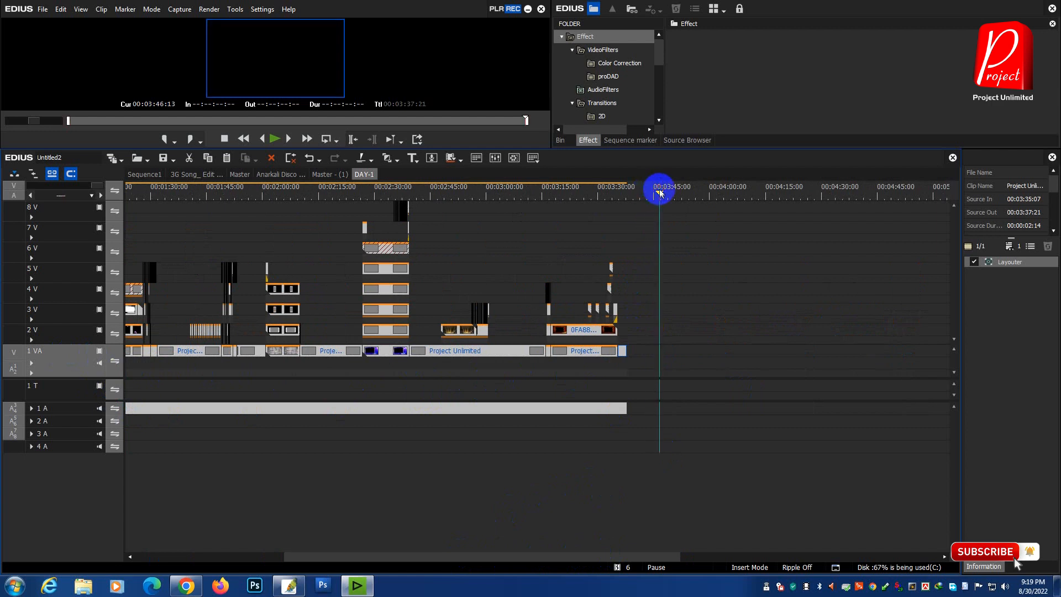
pyautogui.rightClick(695, 279)
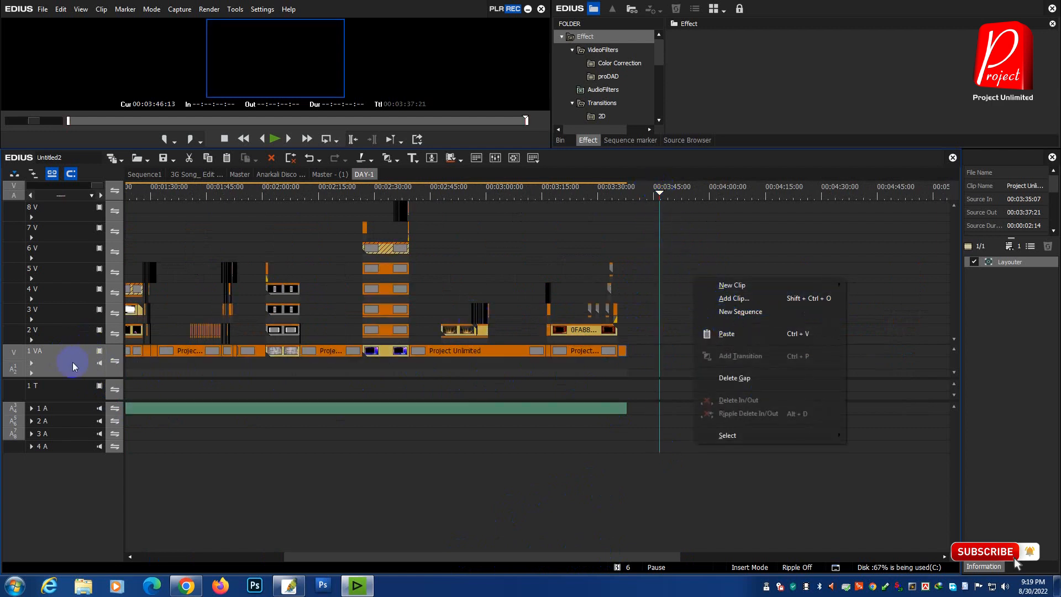
pyautogui.click(657, 359)
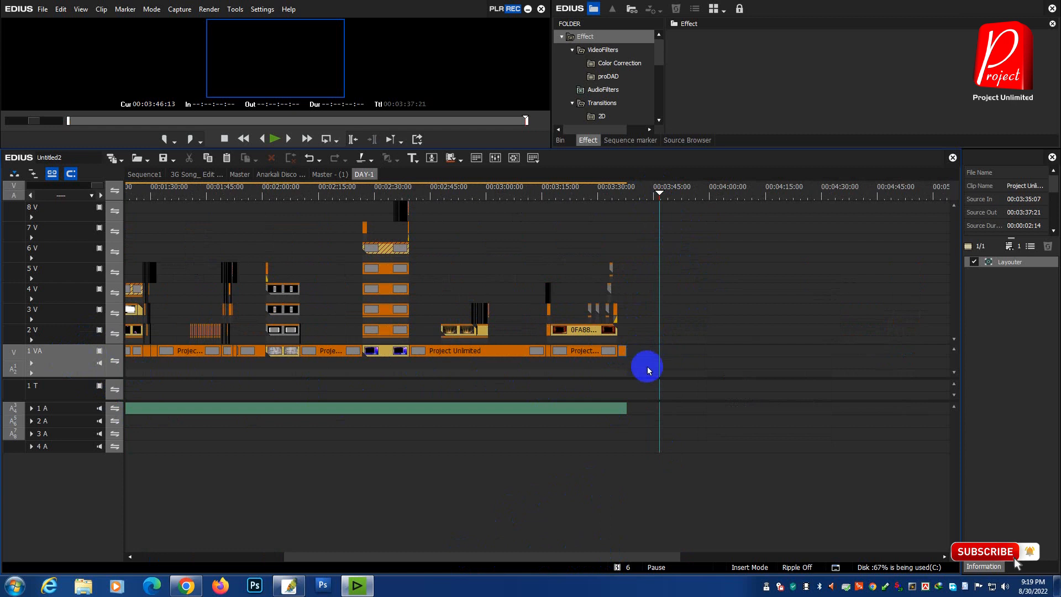
pyautogui.click(63, 238)
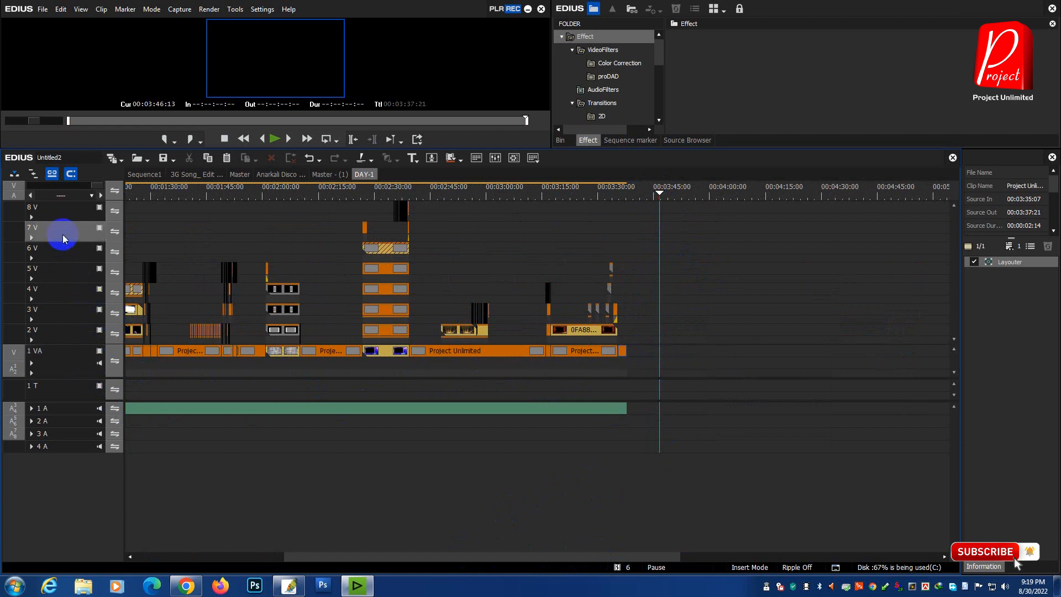
pyautogui.moveTo(673, 367); pyautogui.dragTo(470, 331)
pyautogui.click(680, 225)
pyautogui.click(15, 376)
pyautogui.click(64, 360)
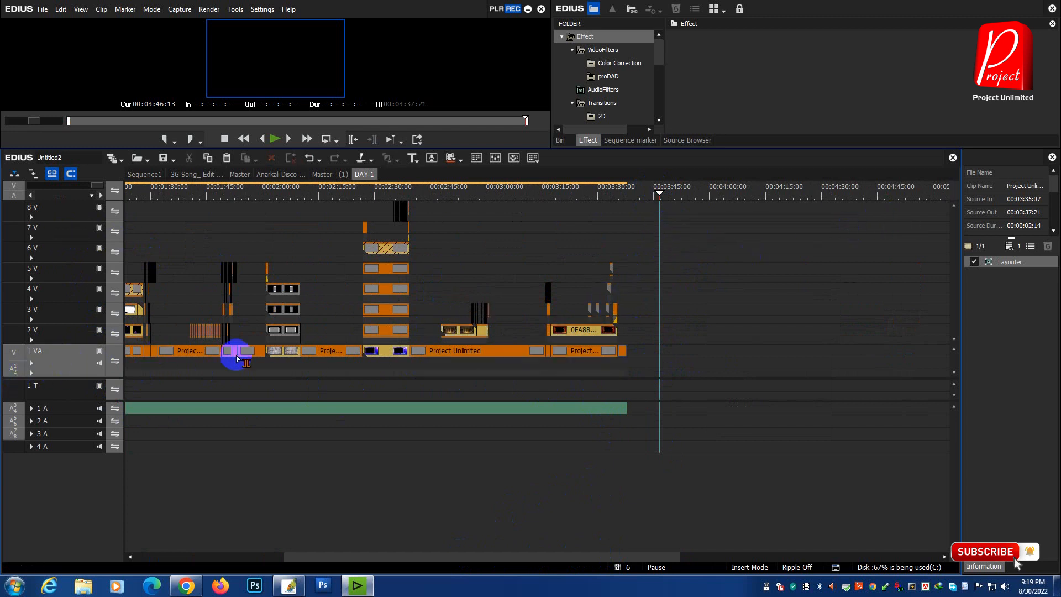
pyautogui.click(103, 195)
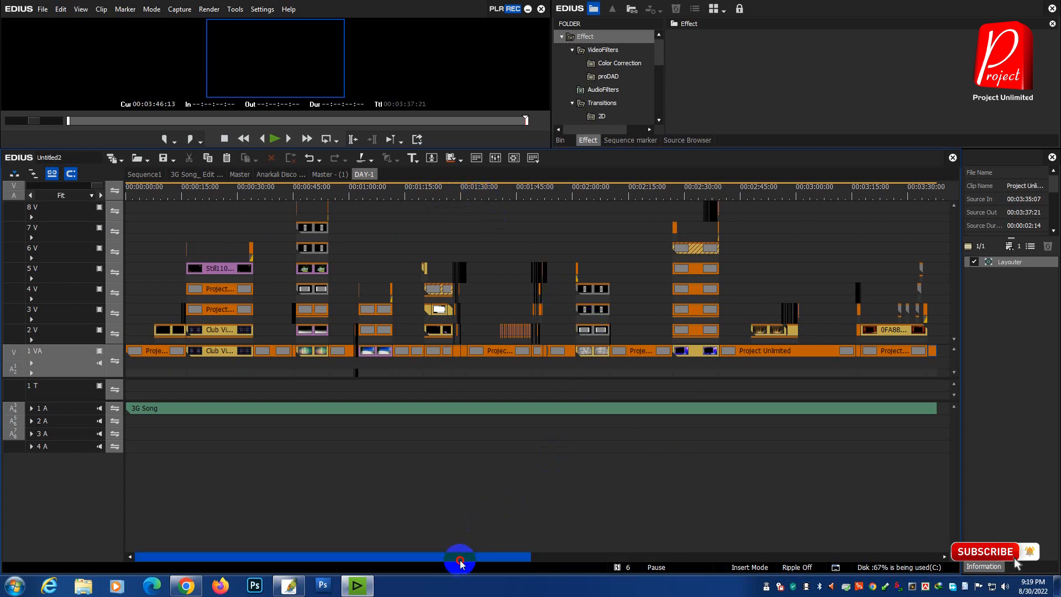
pyautogui.scroll(-1, 454, 557)
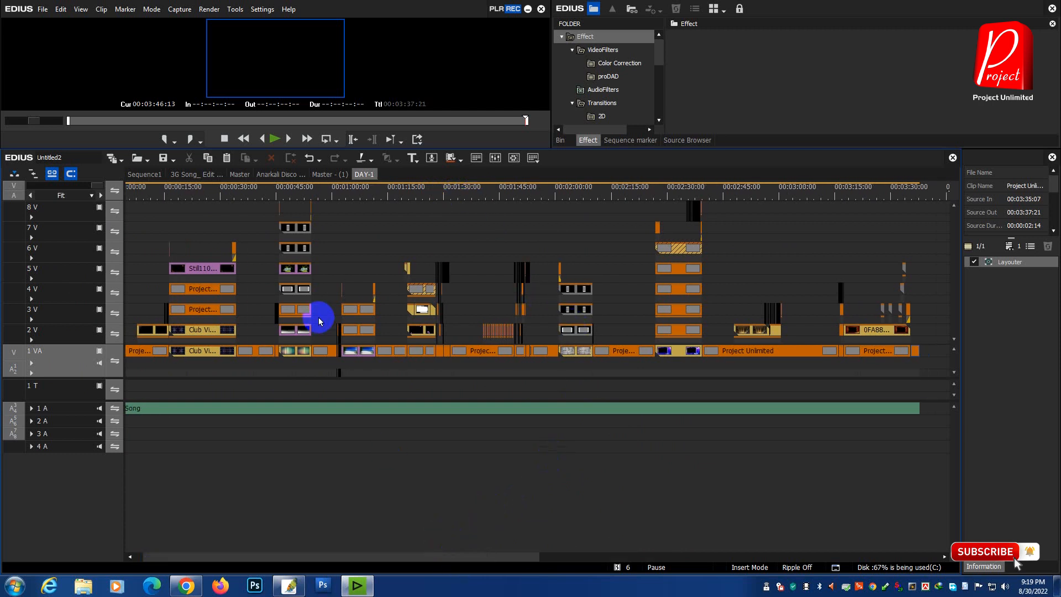
# Step: Copy all video and audio clips from the Anarkali Disco Chali_Housefull 2 edit sequence
pyautogui.click(285, 178)
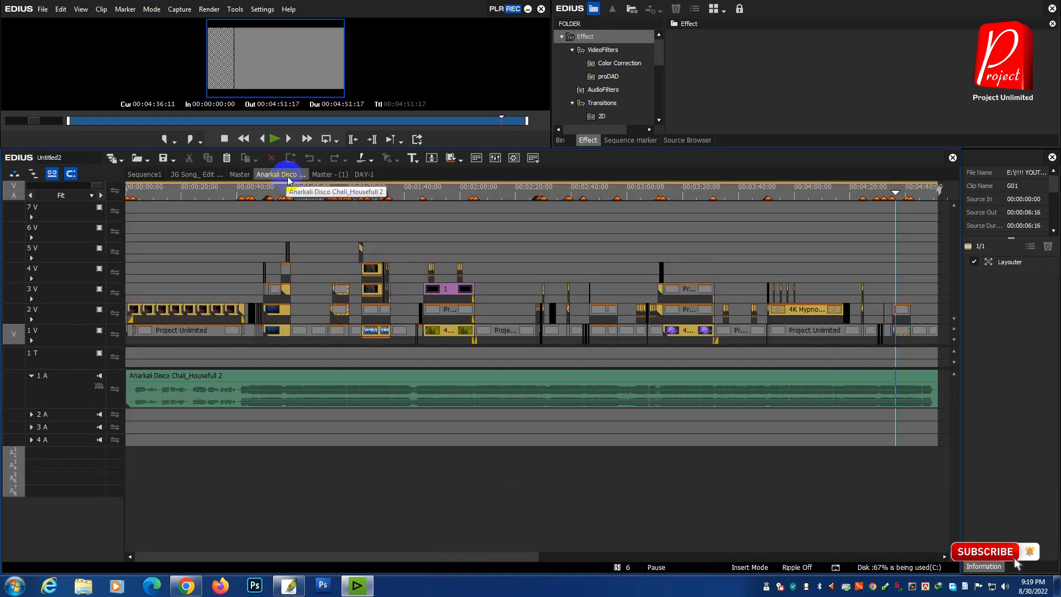
pyautogui.moveTo(947, 219); pyautogui.dragTo(11, 459)
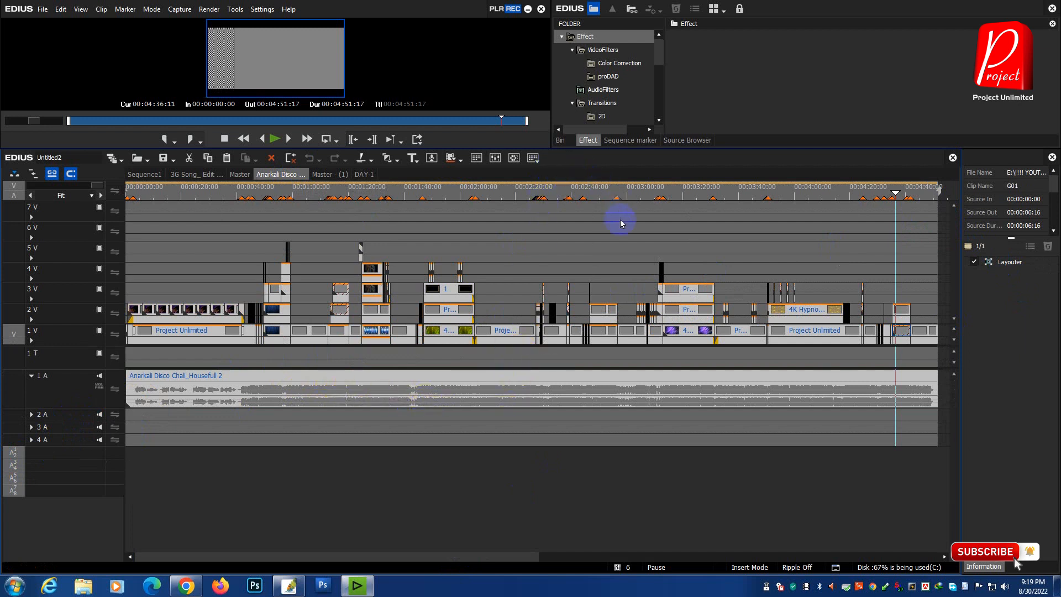
pyautogui.moveTo(705, 150); pyautogui.dragTo(689, 172)
pyautogui.moveTo(939, 234); pyautogui.dragTo(4, 512)
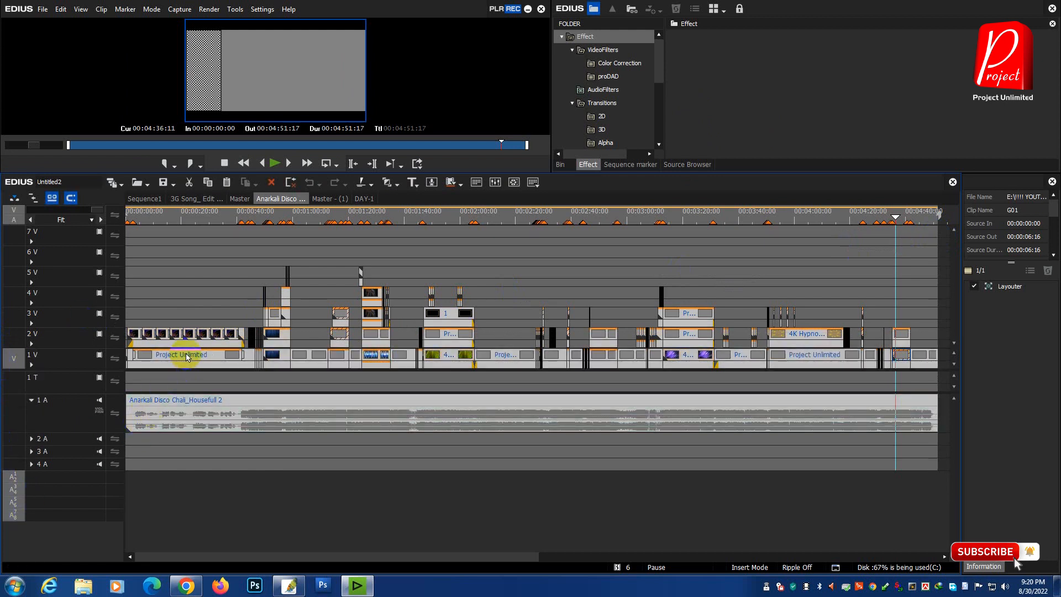
pyautogui.rightClick(187, 358)
pyautogui.click(379, 210)
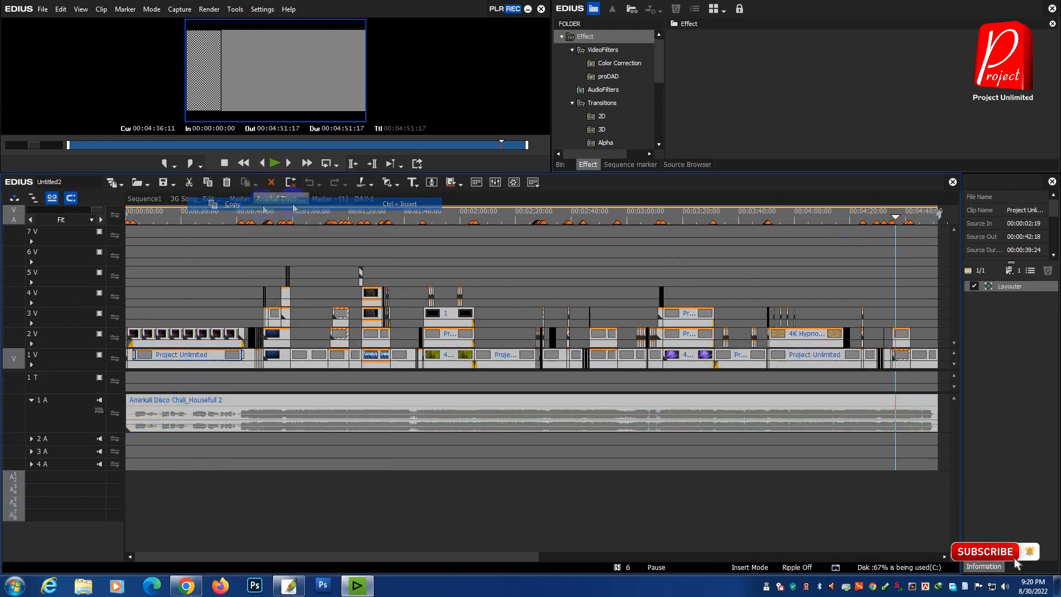
# Step: Paste the copied Anarkali clips into DAY-1 directly after the 3G Song clips at 00:03:37:21 and fit the timeline
pyautogui.click(369, 198)
pyautogui.moveTo(440, 558); pyautogui.dragTo(563, 557)
pyautogui.moveTo(485, 215)
pyautogui.mouseDown()
pyautogui.moveTo(457, 232)
pyautogui.moveTo(580, 252)
pyautogui.moveTo(453, 386)
pyautogui.moveTo(474, 343)
pyautogui.moveTo(455, 386)
pyautogui.mouseUp()
pyautogui.rightClick(506, 397)
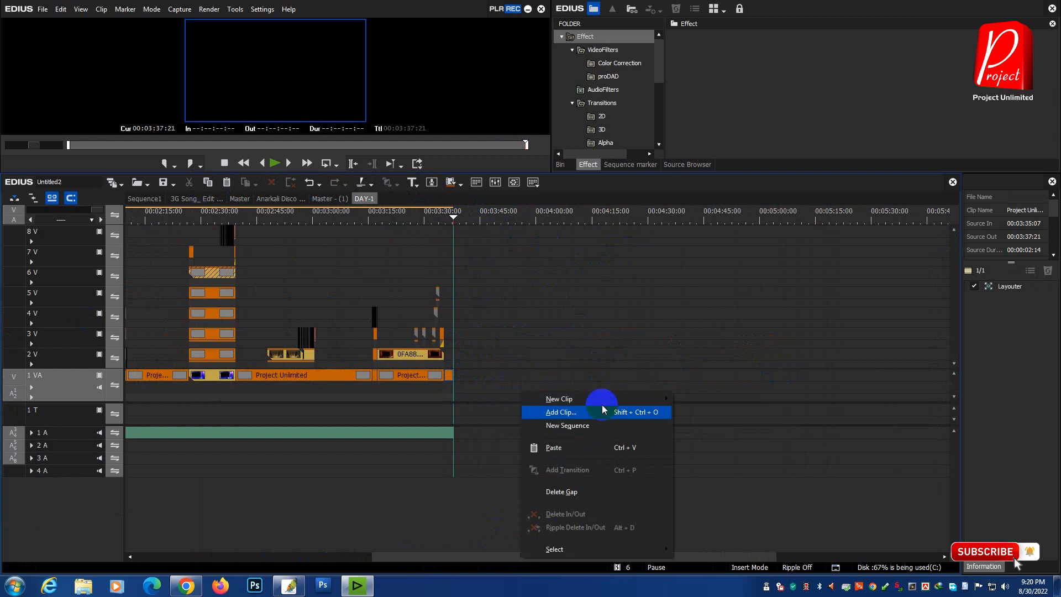
pyautogui.click(575, 448)
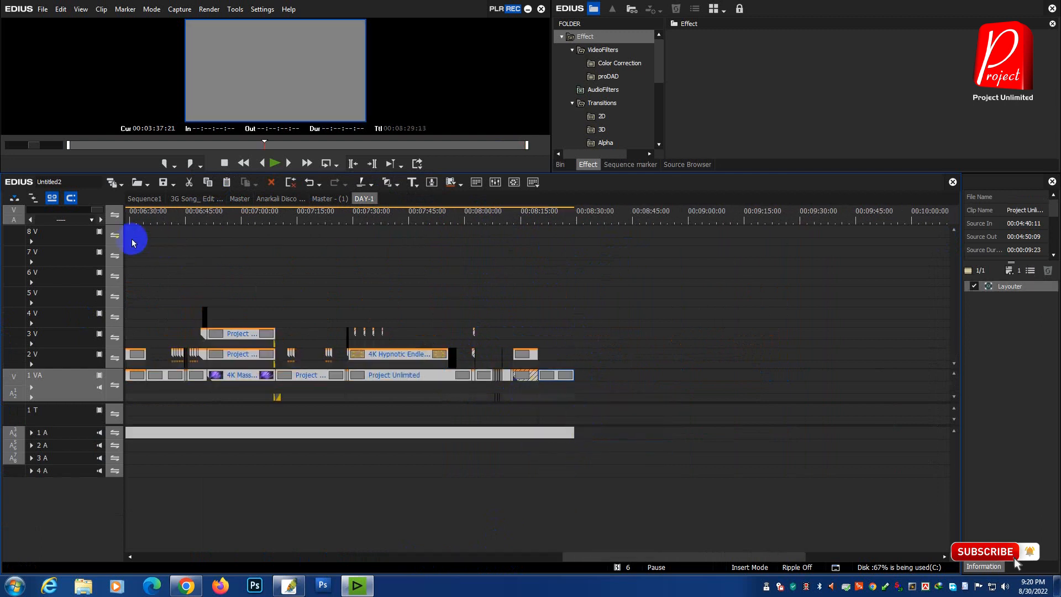
pyautogui.moveTo(97, 210); pyautogui.dragTo(195, 215)
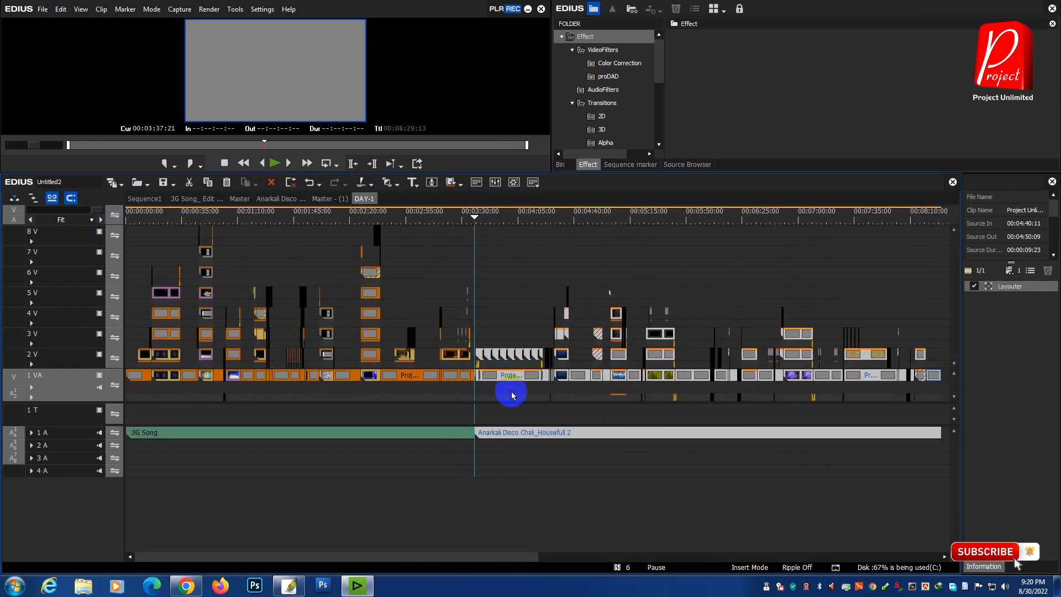
pyautogui.click(494, 251)
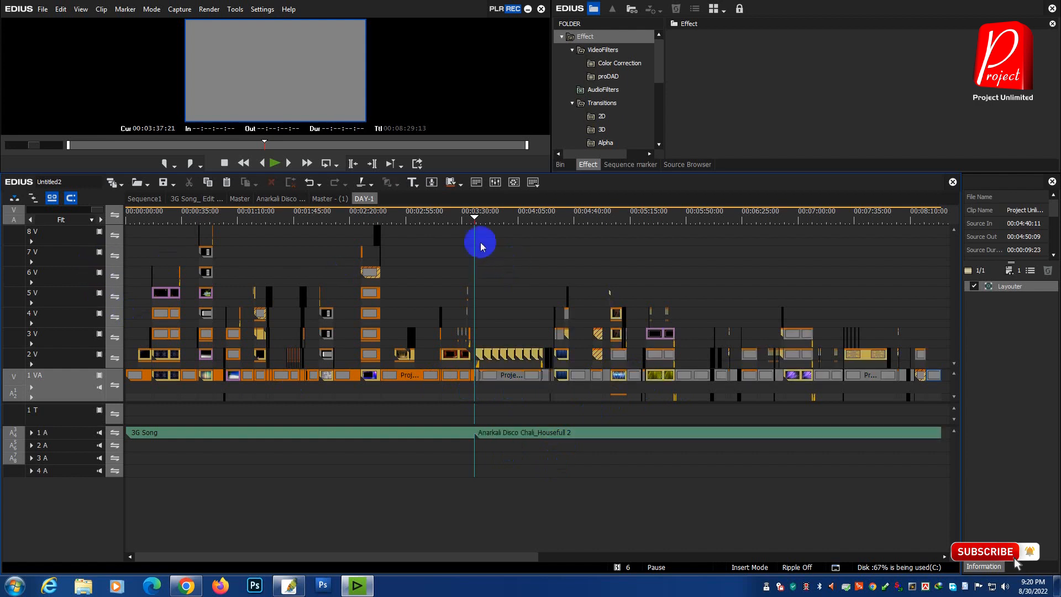
# Step: At 1 Frame timeline scale, trim two frames off the end of the last 3G Song video clip on track 1 VA
pyautogui.moveTo(97, 214); pyautogui.dragTo(21, 229)
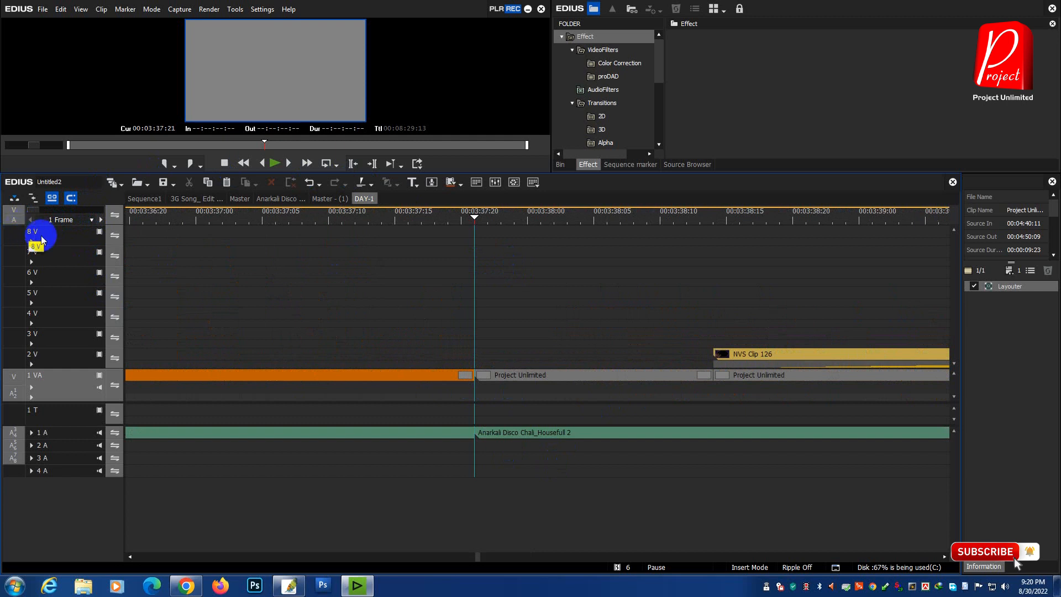
pyautogui.moveTo(462, 218); pyautogui.dragTo(343, 218)
pyautogui.moveTo(465, 371); pyautogui.dragTo(442, 383)
pyautogui.moveTo(379, 219); pyautogui.dragTo(461, 221)
# Step: Examine the junction between the two songs, selecting the 3G Song audio and last video clip and scrubbing the playhead around the gap
pyautogui.click(459, 434)
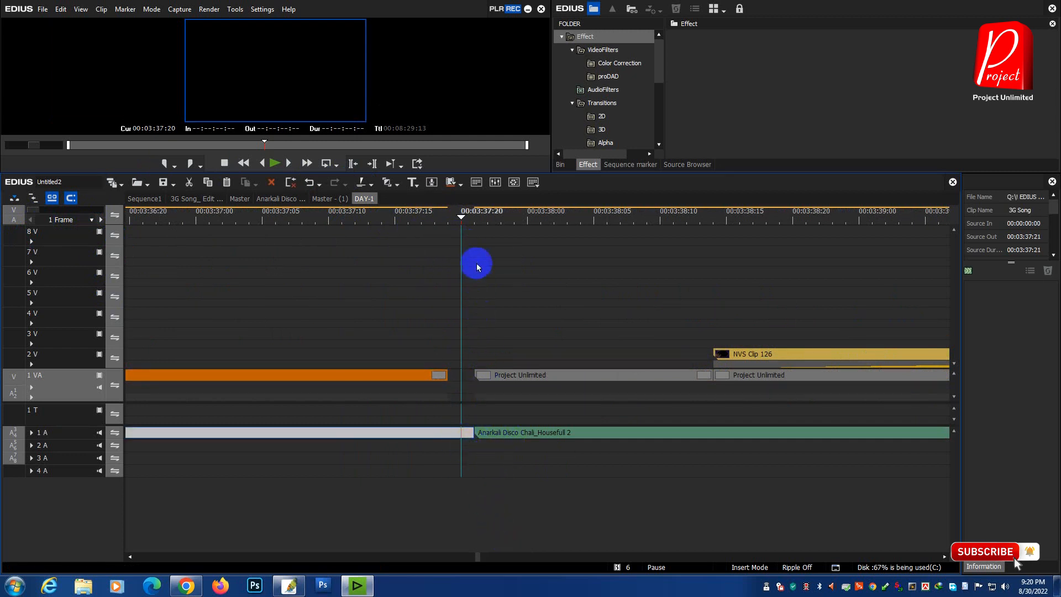
pyautogui.click(474, 222)
pyautogui.moveTo(481, 475); pyautogui.dragTo(541, 336)
pyautogui.click(494, 353)
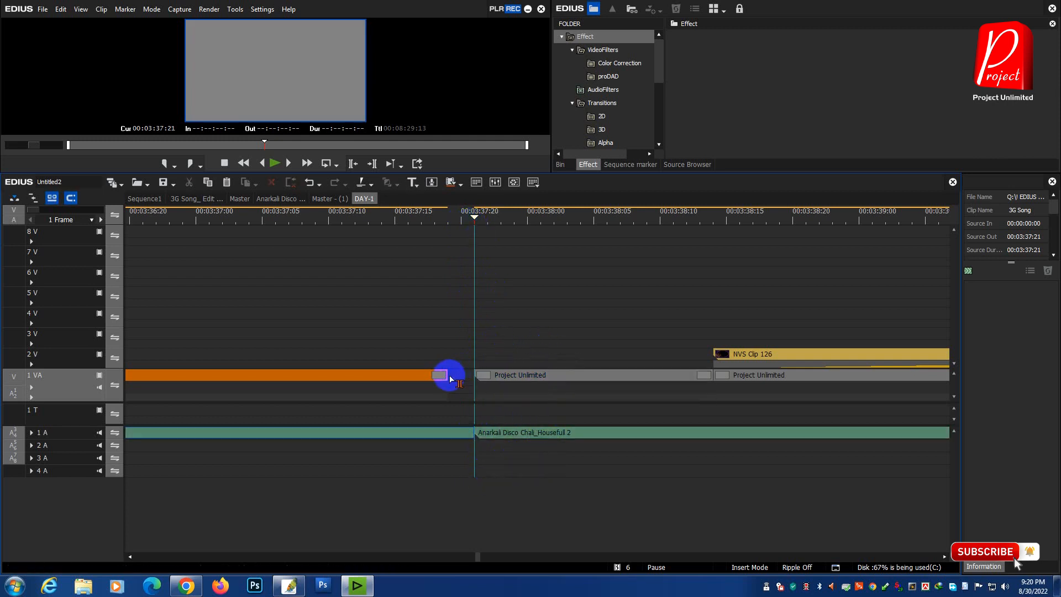
pyautogui.click(442, 377)
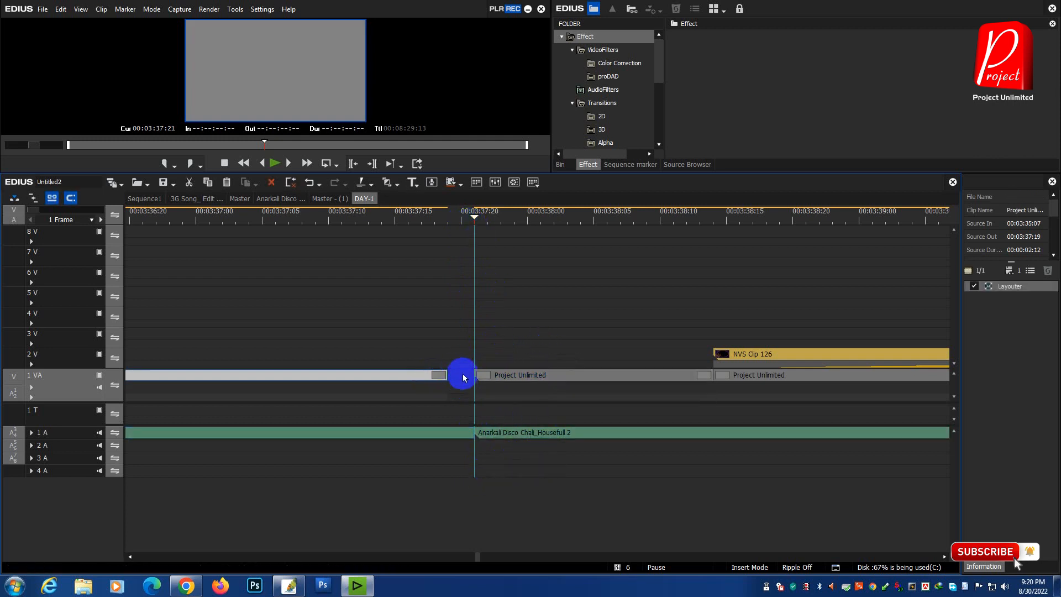
pyautogui.moveTo(469, 220); pyautogui.dragTo(388, 328)
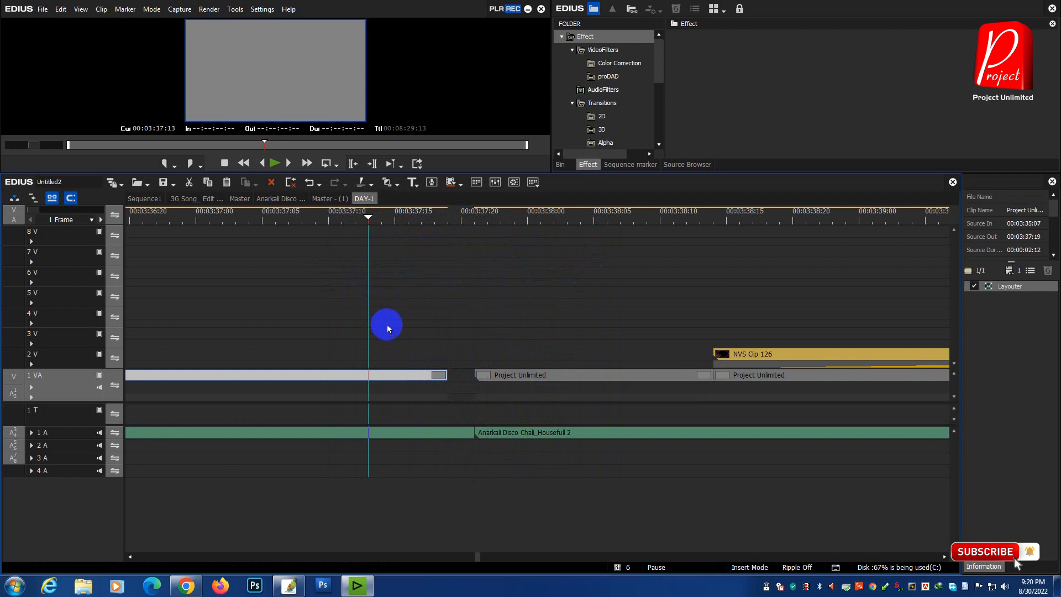
# Step: Extend the end of the last 3G Song clip on track 1 VA to 00:03:37:21, closing the gap, and fit the timeline
pyautogui.click(468, 396)
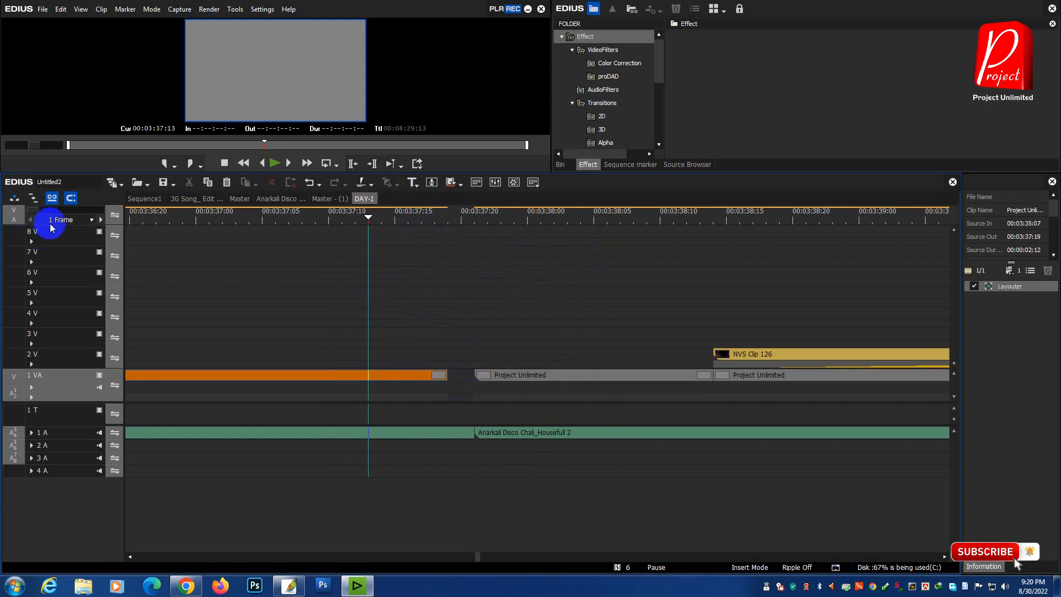
pyautogui.moveTo(446, 373); pyautogui.dragTo(476, 402)
pyautogui.moveTo(444, 218); pyautogui.dragTo(471, 254)
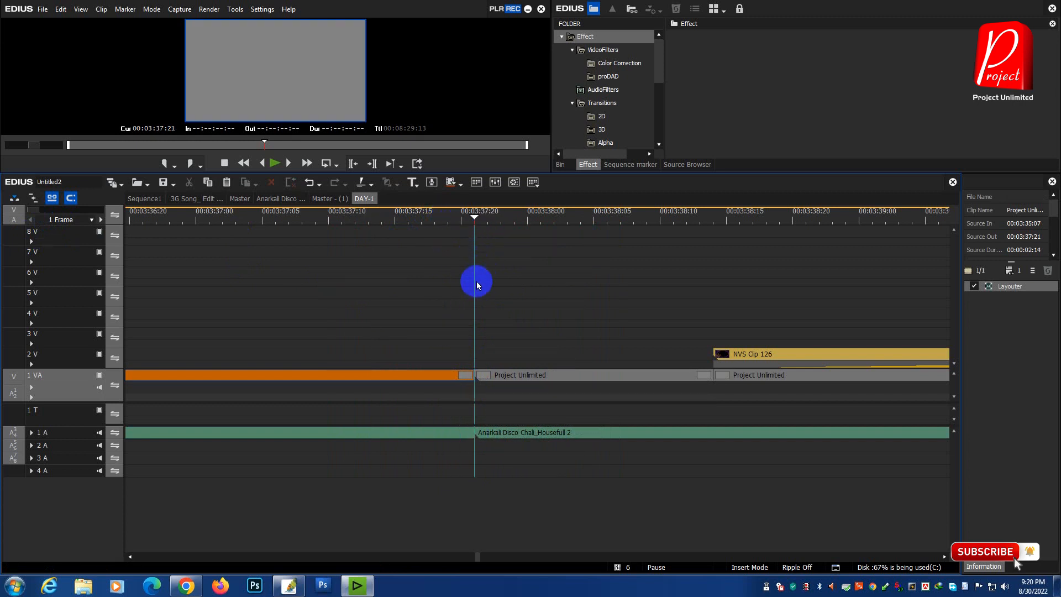
pyautogui.moveTo(35, 209); pyautogui.dragTo(204, 209)
pyautogui.click(942, 219)
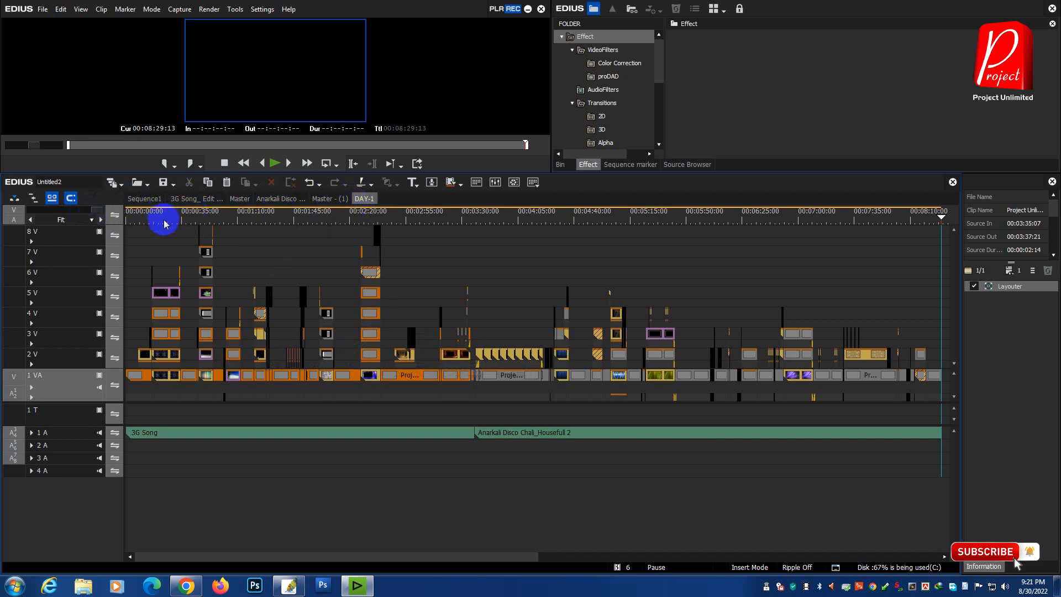
# Step: Close the empty Sequence1
pyautogui.click(144, 198)
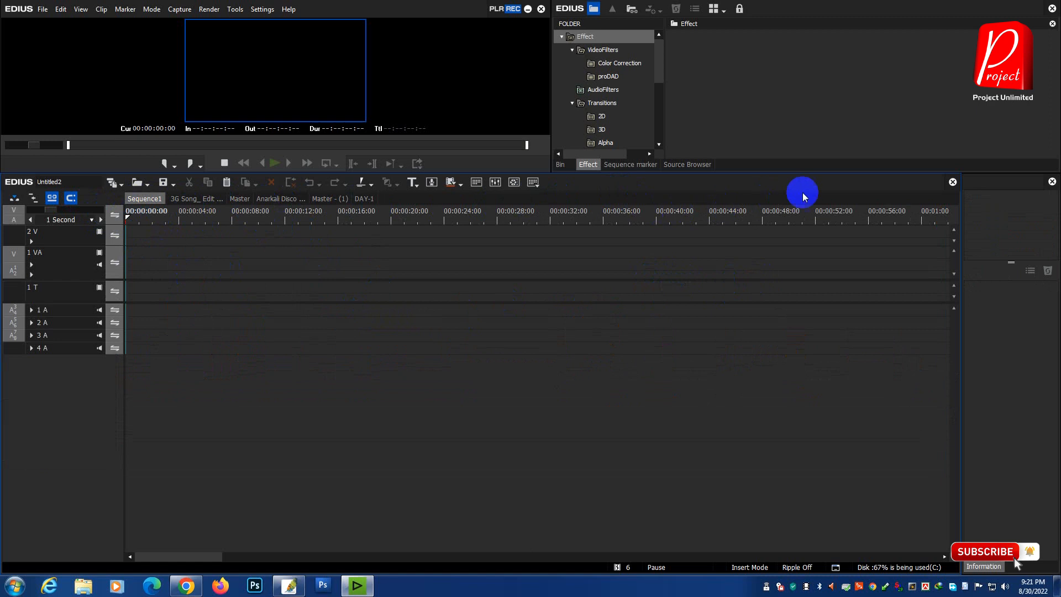
pyautogui.rightClick(146, 200)
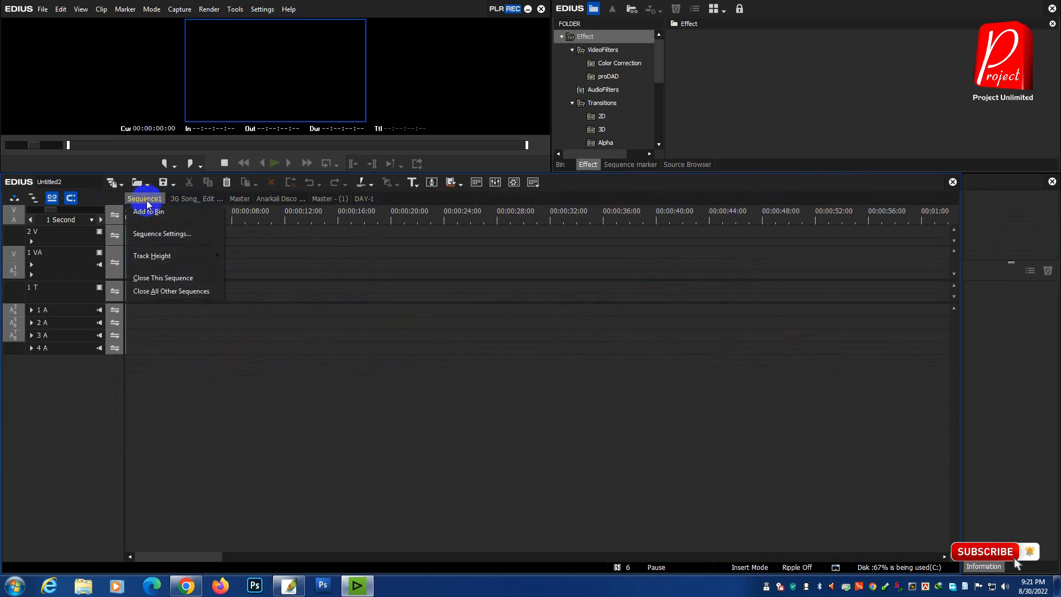
pyautogui.click(176, 279)
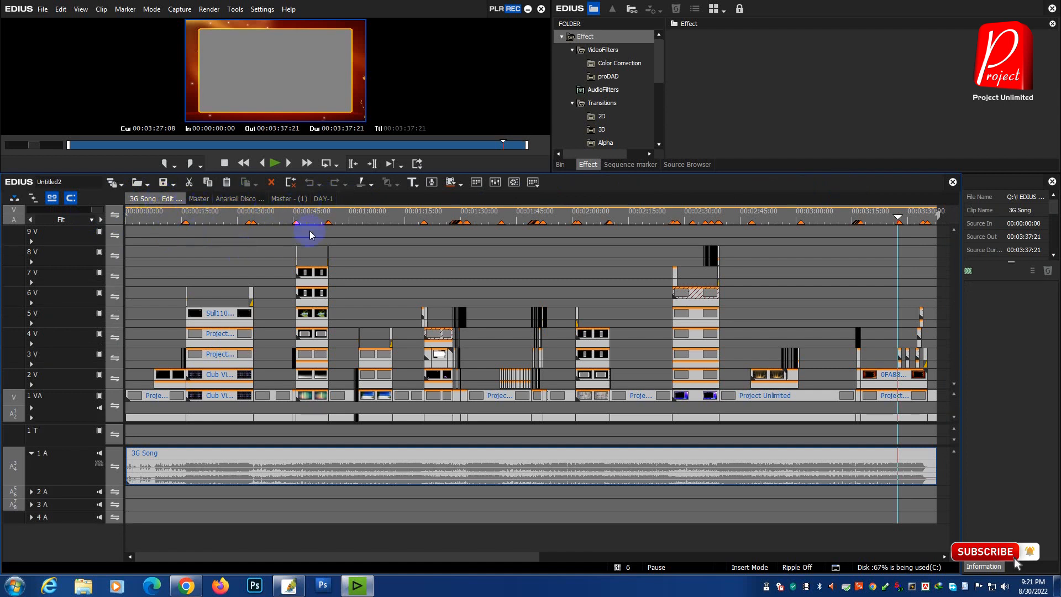
# Step: Close all sequences except DAY-1, confirming their deletion, and enlarge the preview area
pyautogui.click(325, 198)
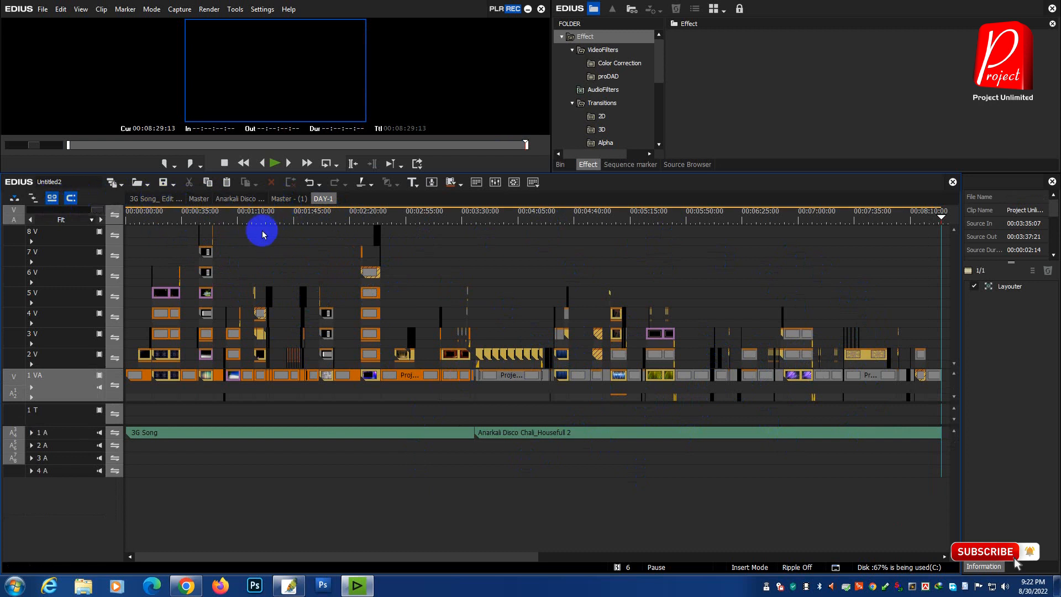
pyautogui.rightClick(324, 202)
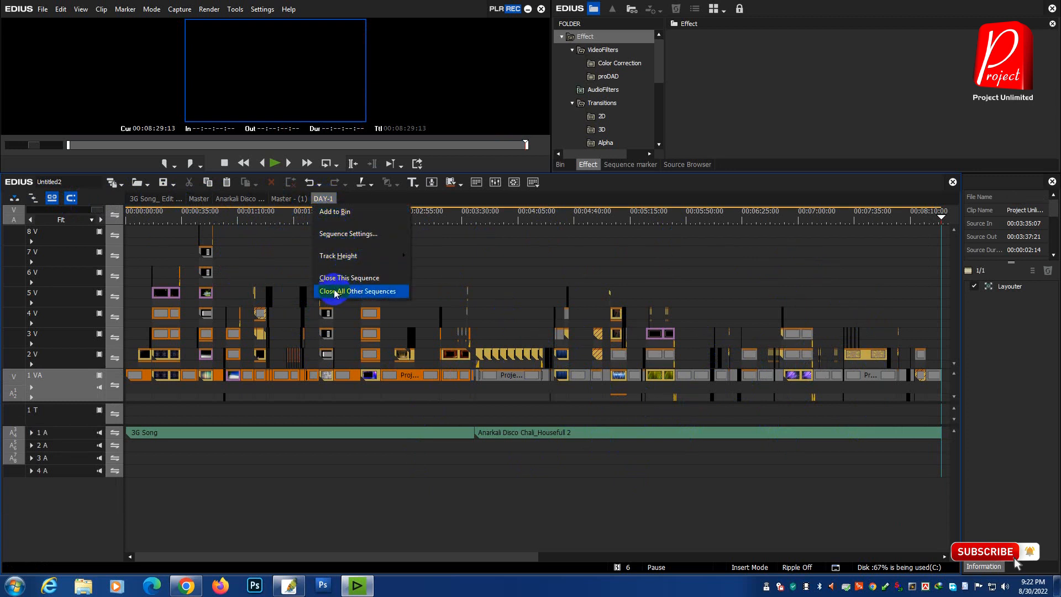
pyautogui.click(377, 293)
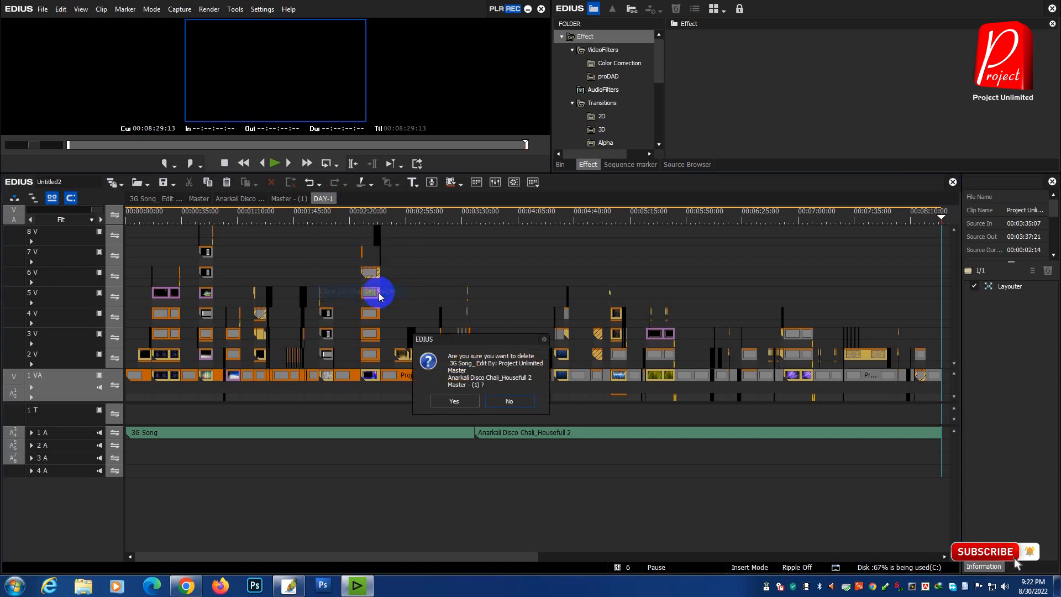
pyautogui.click(464, 407)
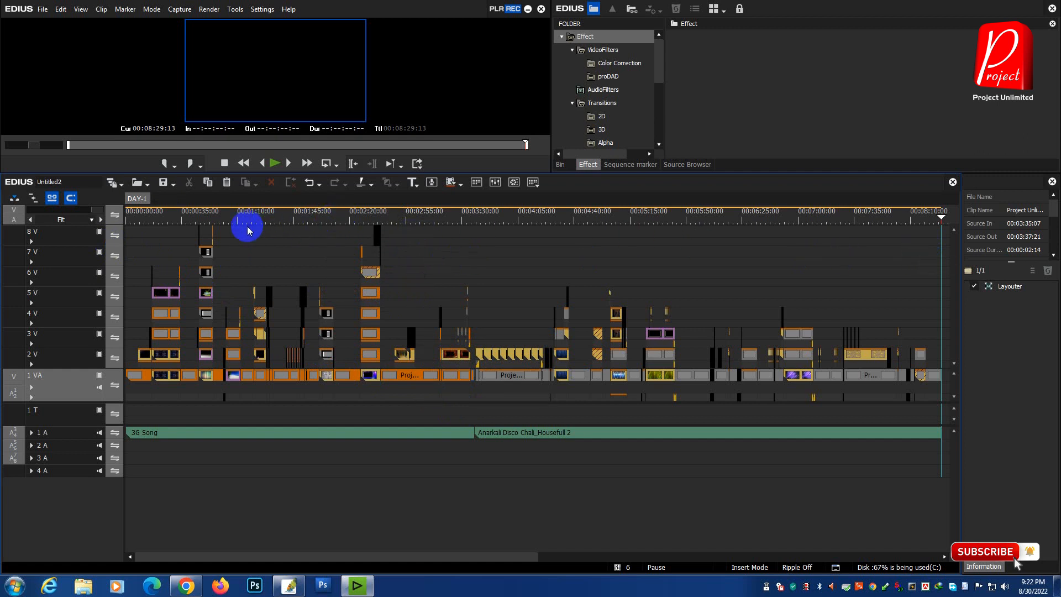
pyautogui.moveTo(314, 174); pyautogui.dragTo(315, 249)
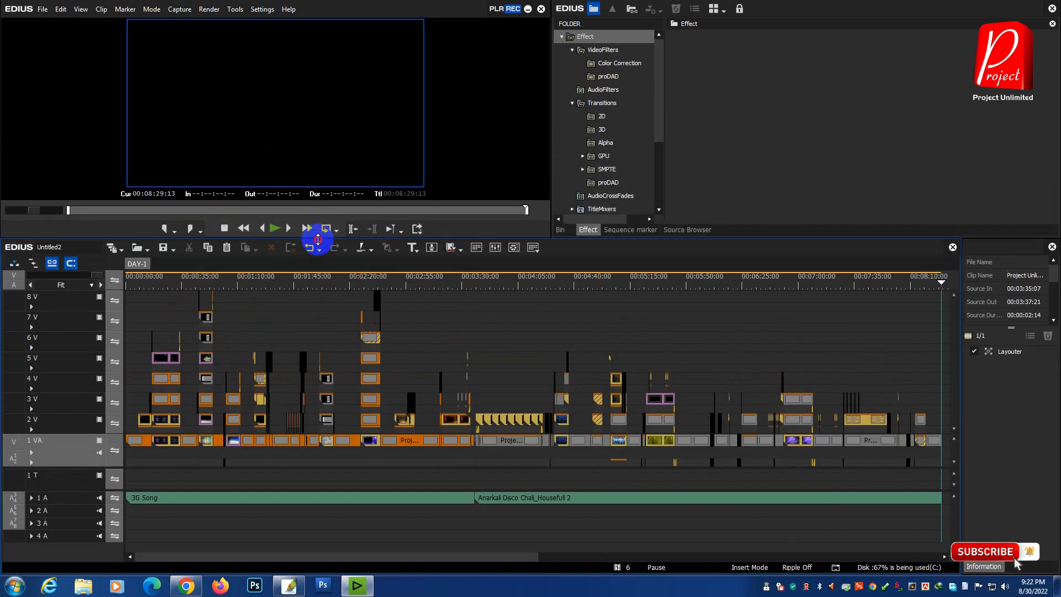
# Step: Start saving the project under a new location and create a Desktop folder named with the client's first name plus "wedding"
pyautogui.click(43, 10)
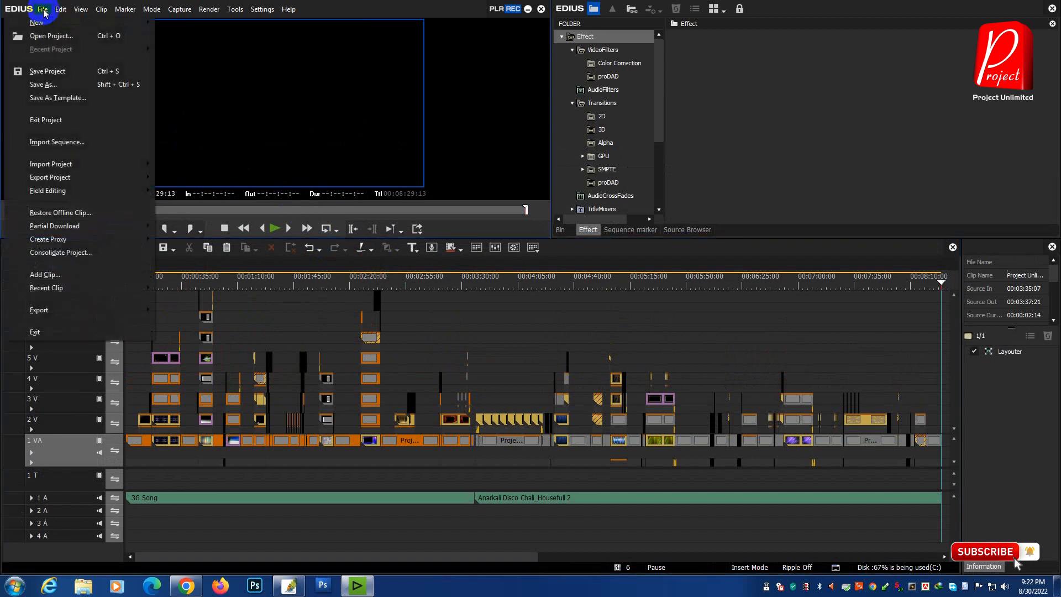
pyautogui.click(120, 85)
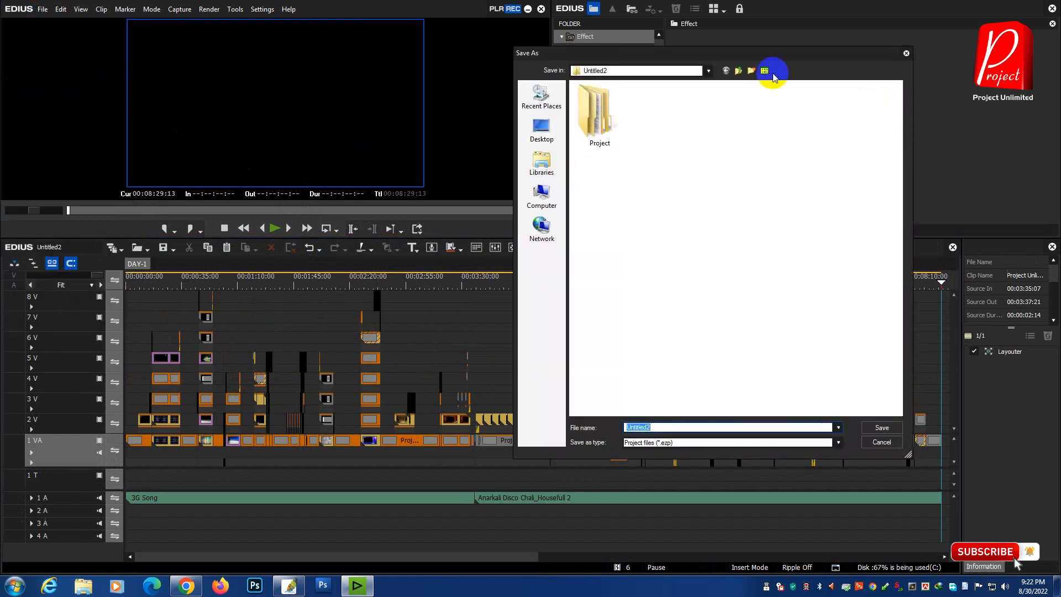
pyautogui.moveTo(751, 54); pyautogui.dragTo(685, 50)
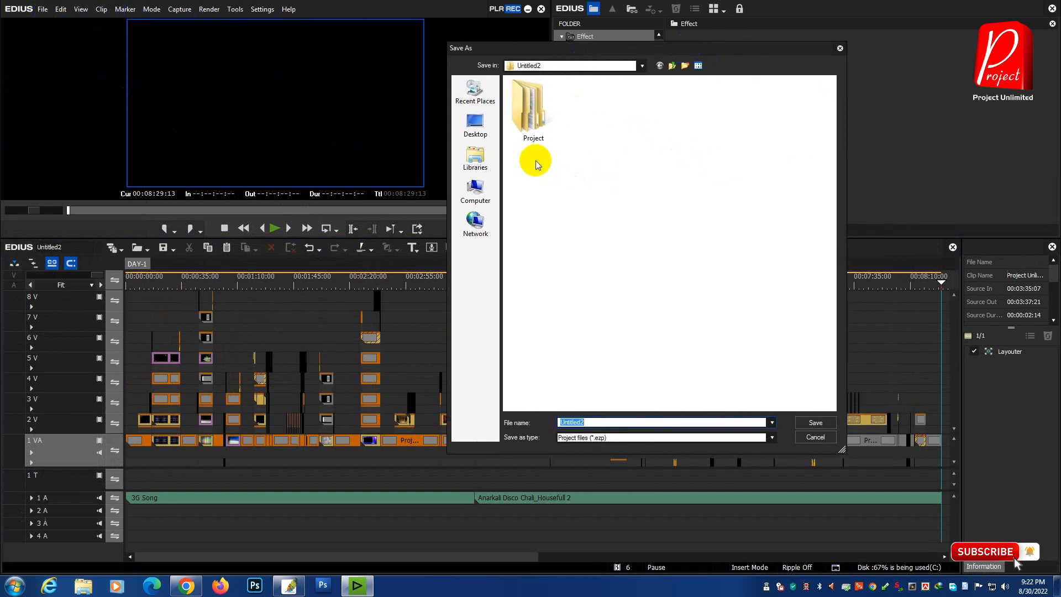
pyautogui.click(478, 126)
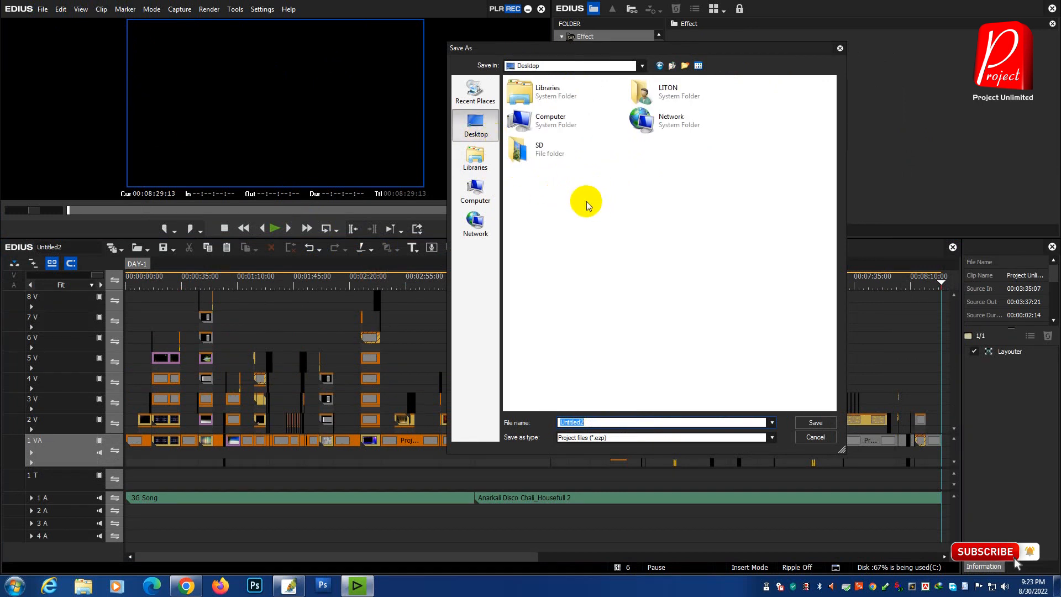
pyautogui.rightClick(600, 183)
pyautogui.moveTo(686, 303)
pyautogui.click(738, 301)
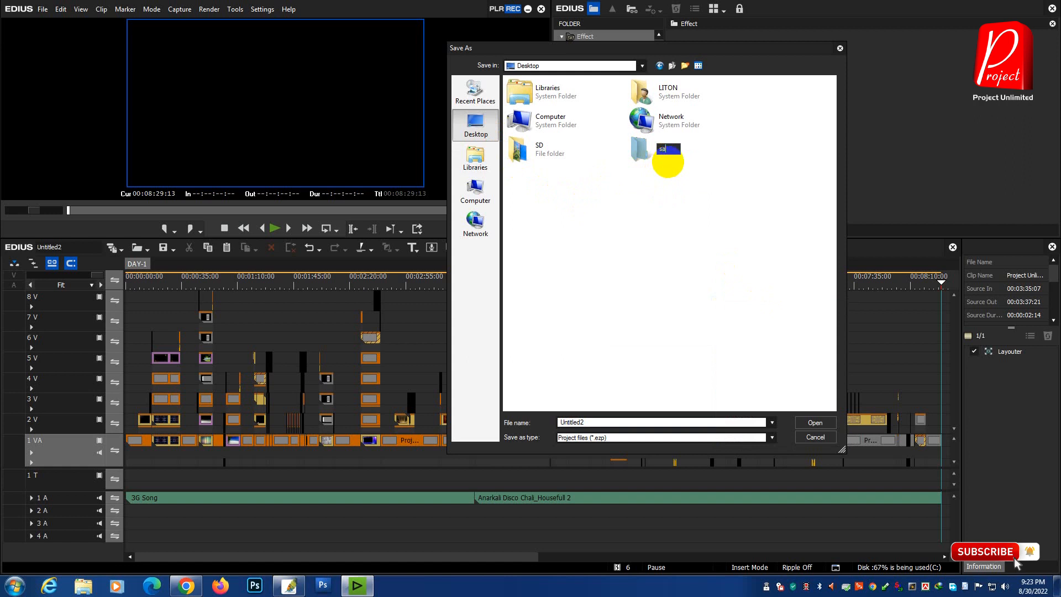
pyautogui.write('sabbir wedding')
pyautogui.press('Return')
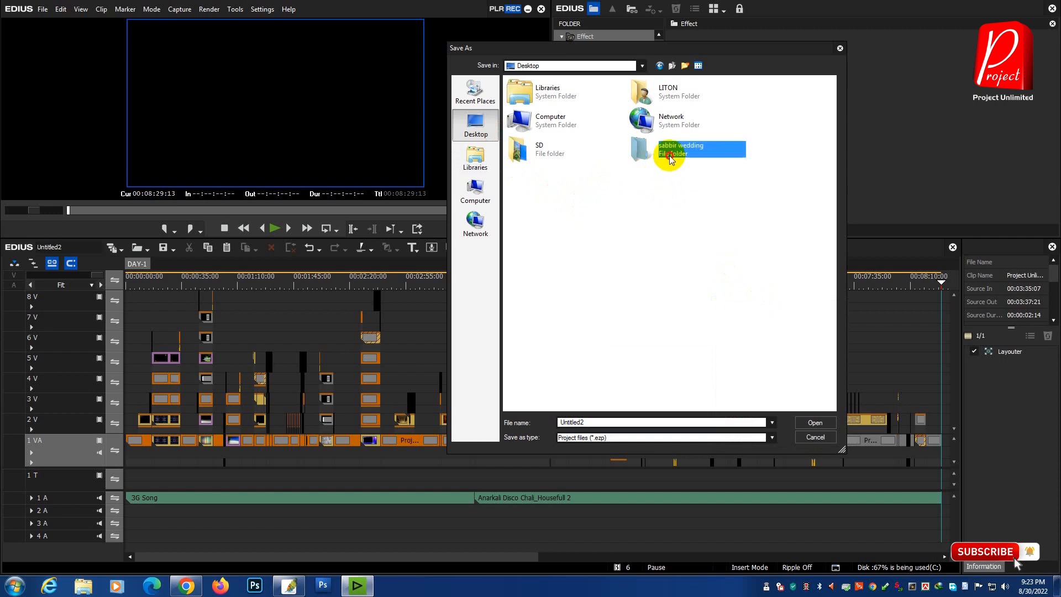
# Step: Create a subfolder named day-1 inside the new wedding folder
pyautogui.doubleClick(669, 157)
pyautogui.rightClick(563, 131)
pyautogui.click(702, 274)
pyautogui.write('day-')
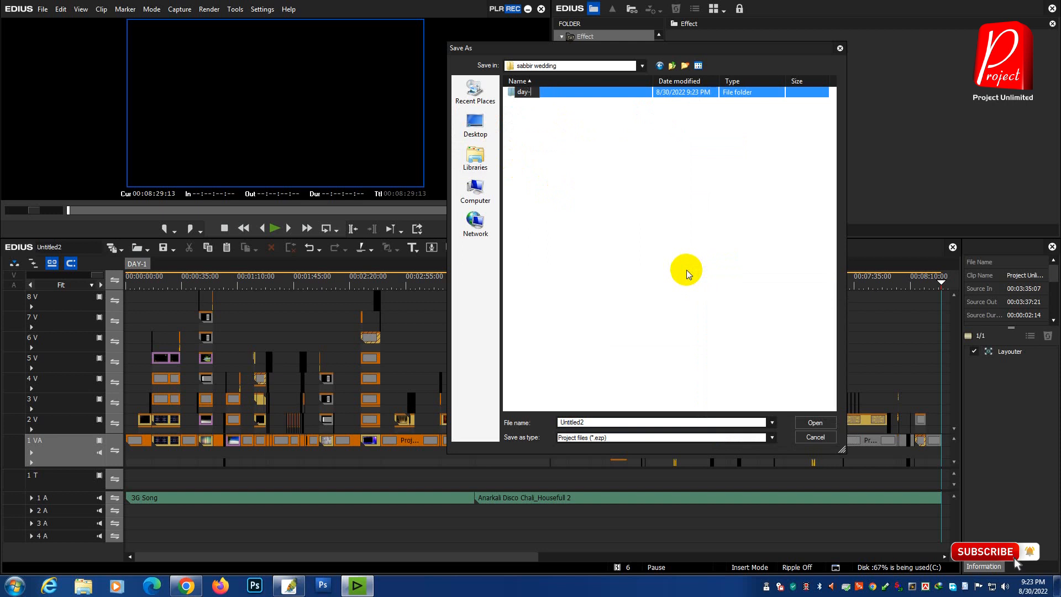
pyautogui.write('1')
pyautogui.click(678, 264)
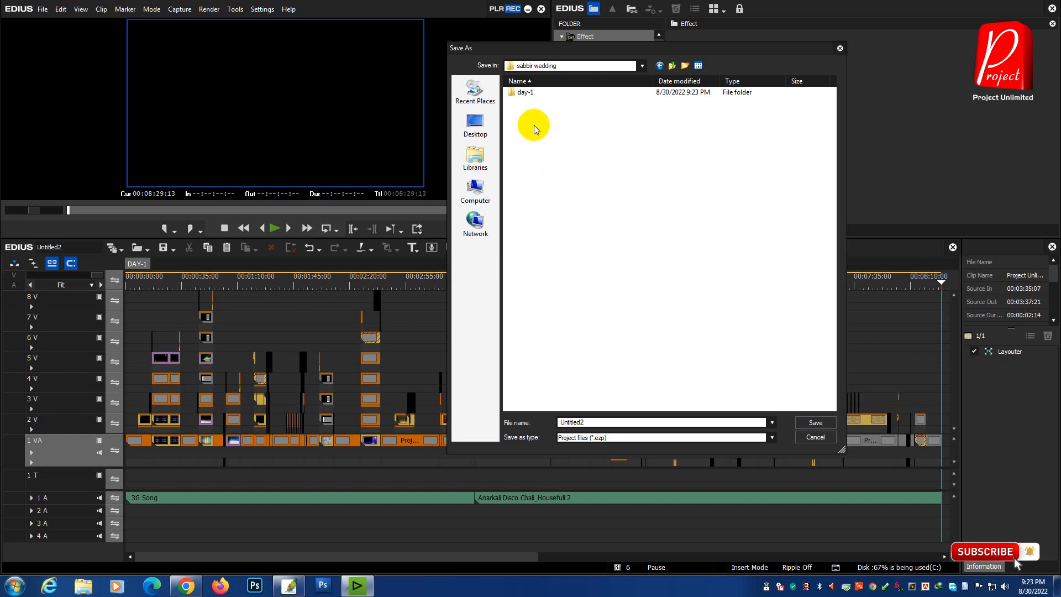
# Step: Create a Project files subfolder in the wedding folder and save the project there as Untitled2
pyautogui.rightClick(531, 139)
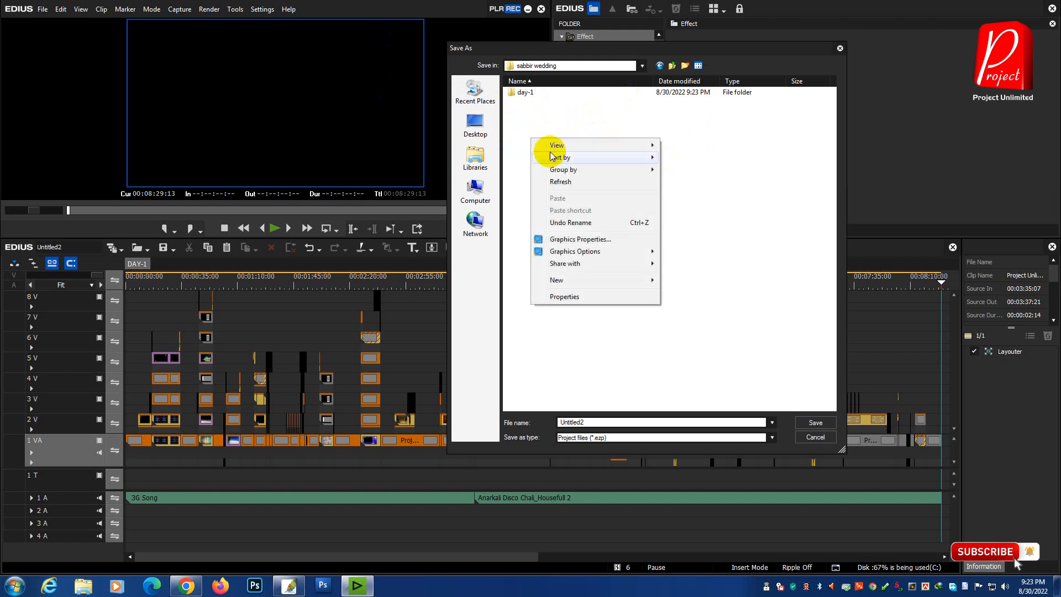
pyautogui.moveTo(634, 287)
pyautogui.click(689, 281)
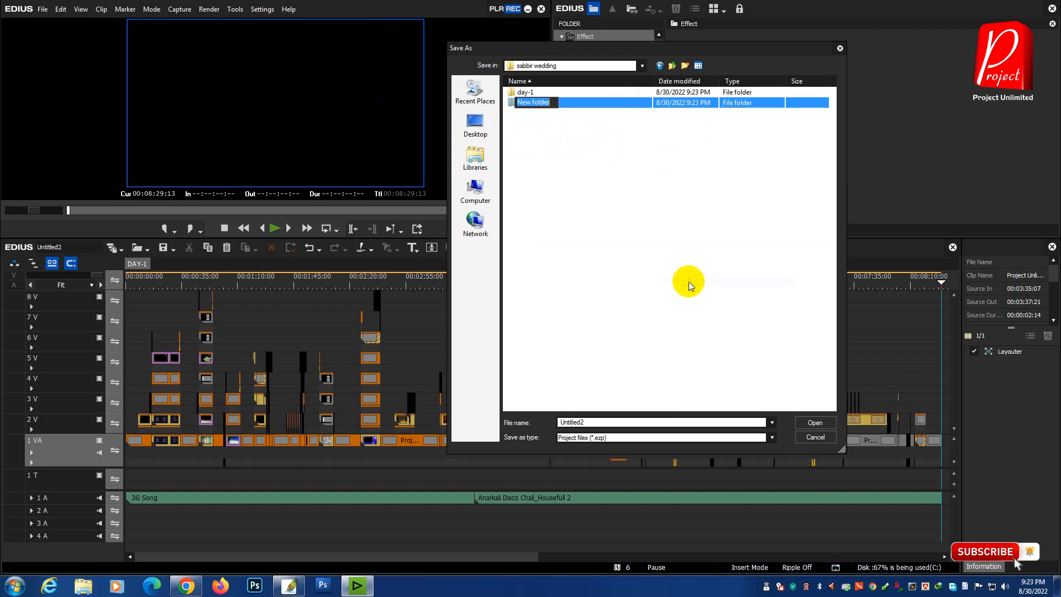
pyautogui.write('Project files')
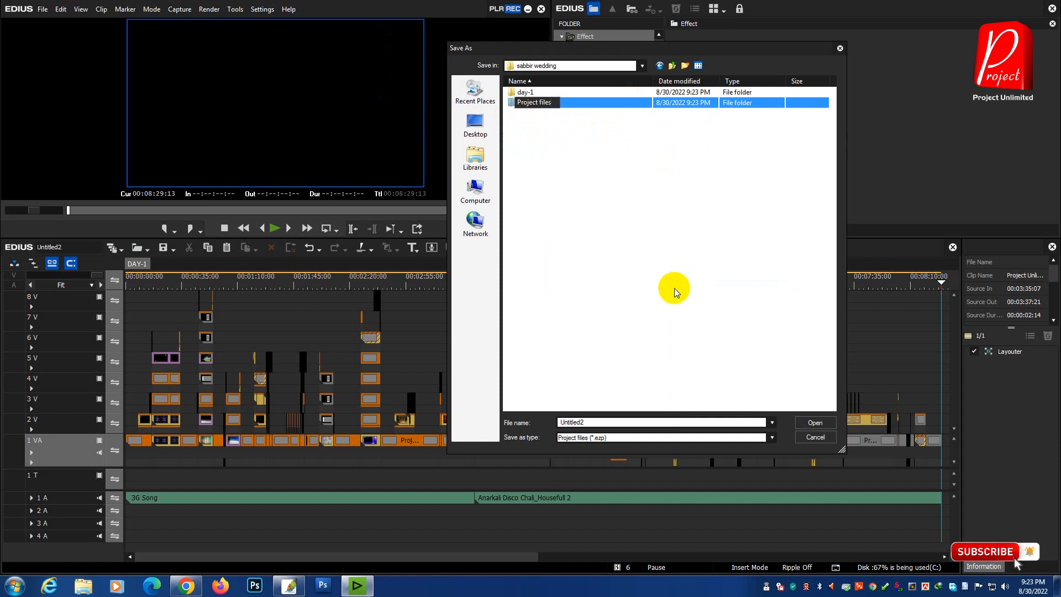
pyautogui.click(567, 125)
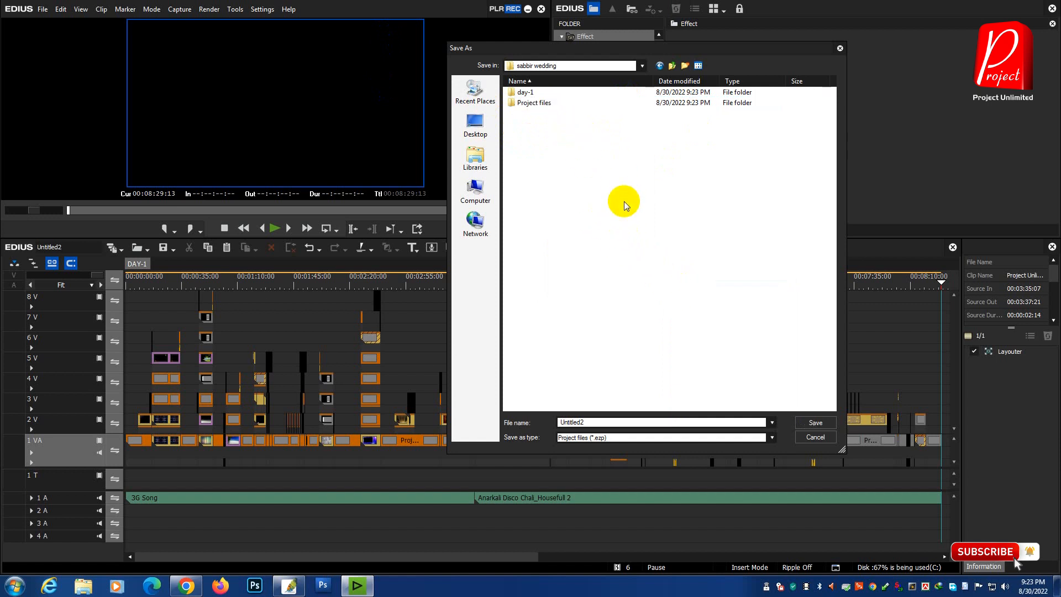
pyautogui.doubleClick(533, 104)
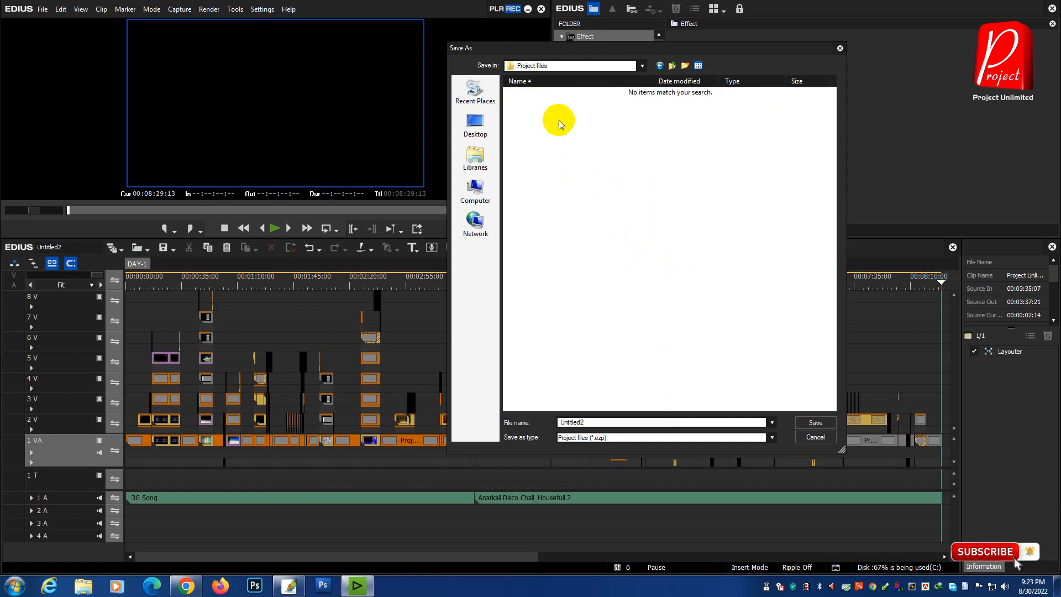
pyautogui.click(816, 423)
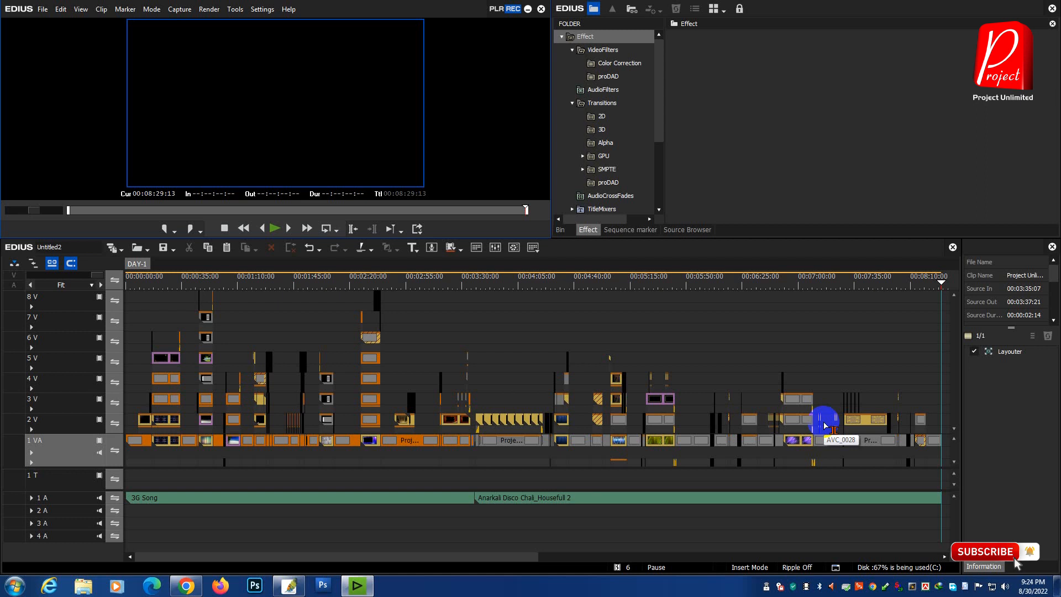
# Step: Save another copy of the project in the Project files folder under the name 1
pyautogui.click(42, 10)
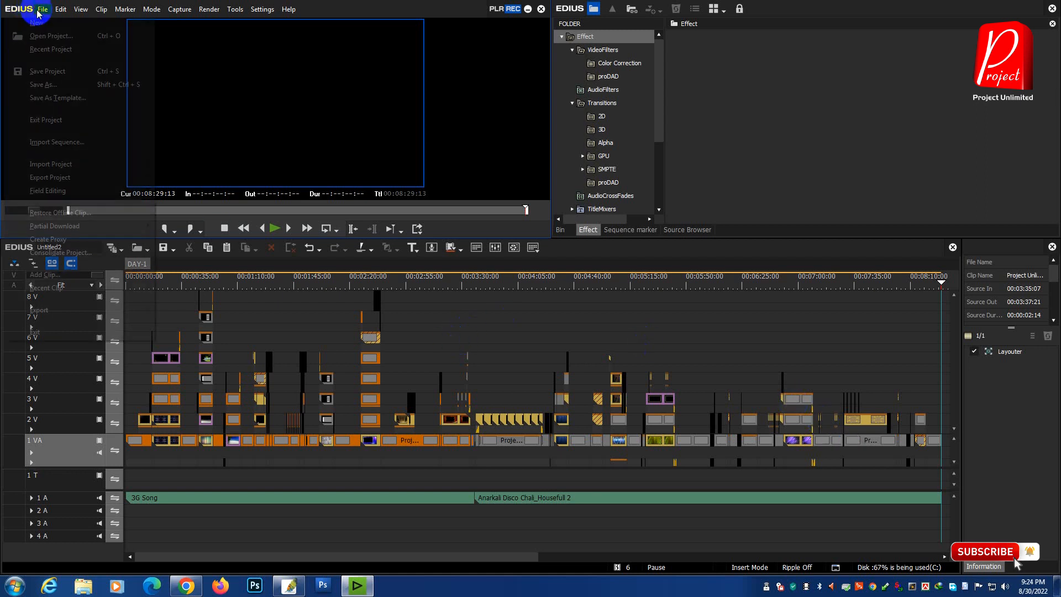
pyautogui.click(74, 84)
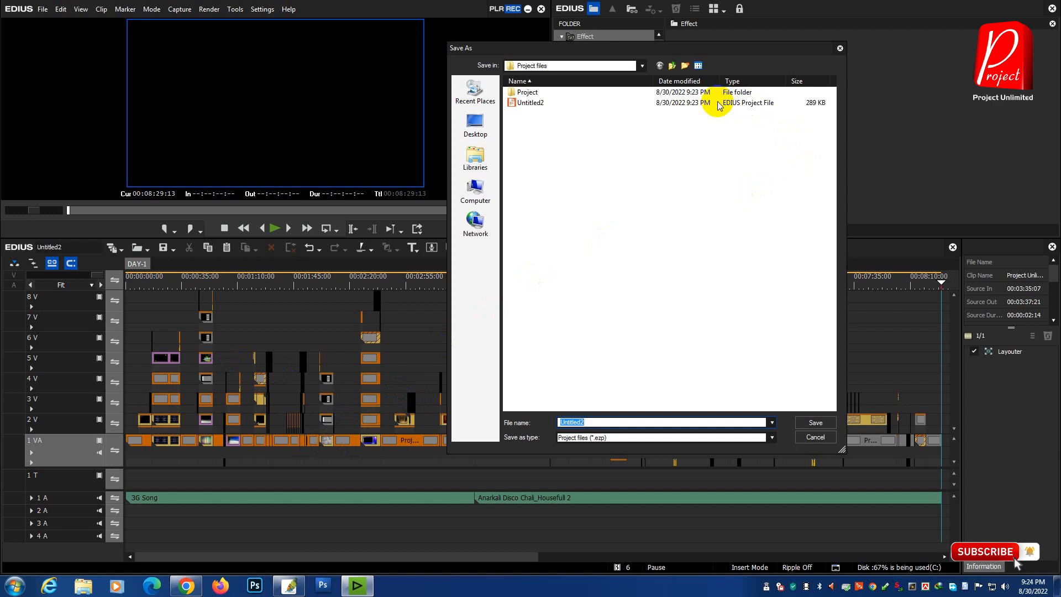
pyautogui.click(673, 65)
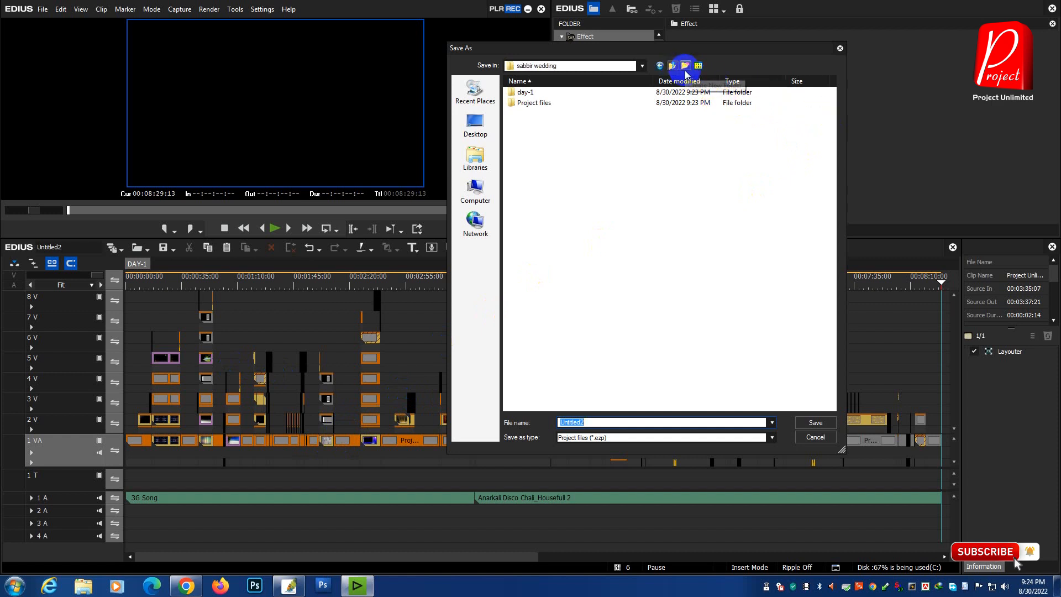
pyautogui.doubleClick(526, 105)
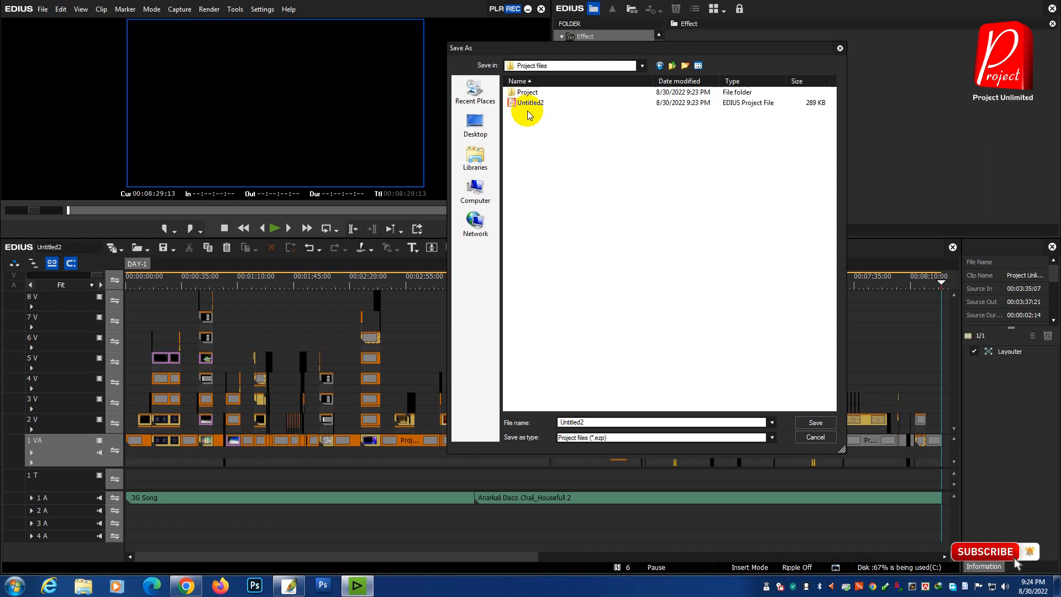
pyautogui.doubleClick(602, 422)
pyautogui.write('da')
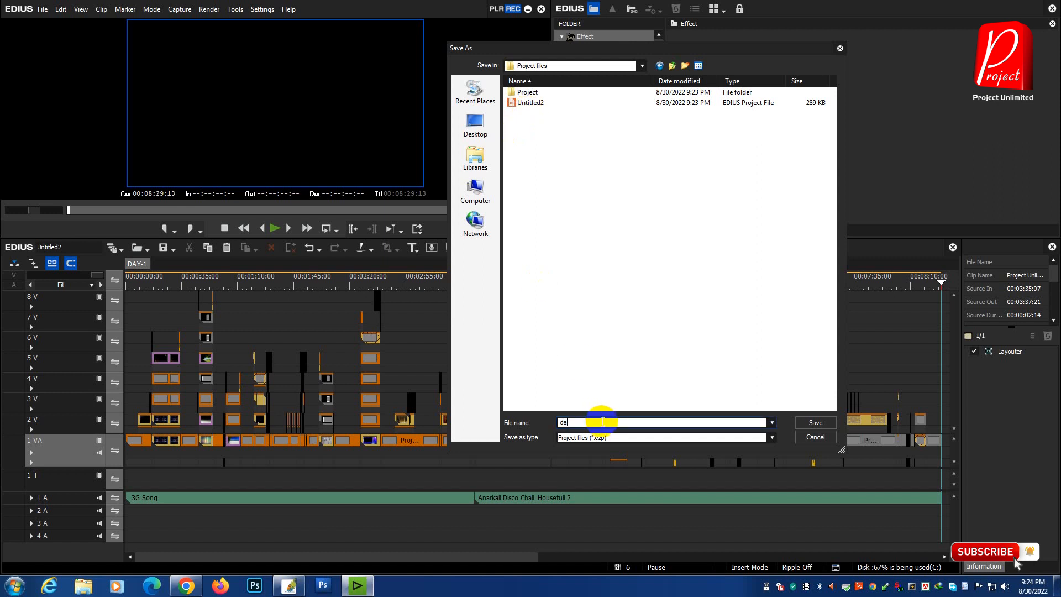
pyautogui.press('BackSpace')
pyautogui.press('BackSpace')
pyautogui.write('1')
pyautogui.click(815, 423)
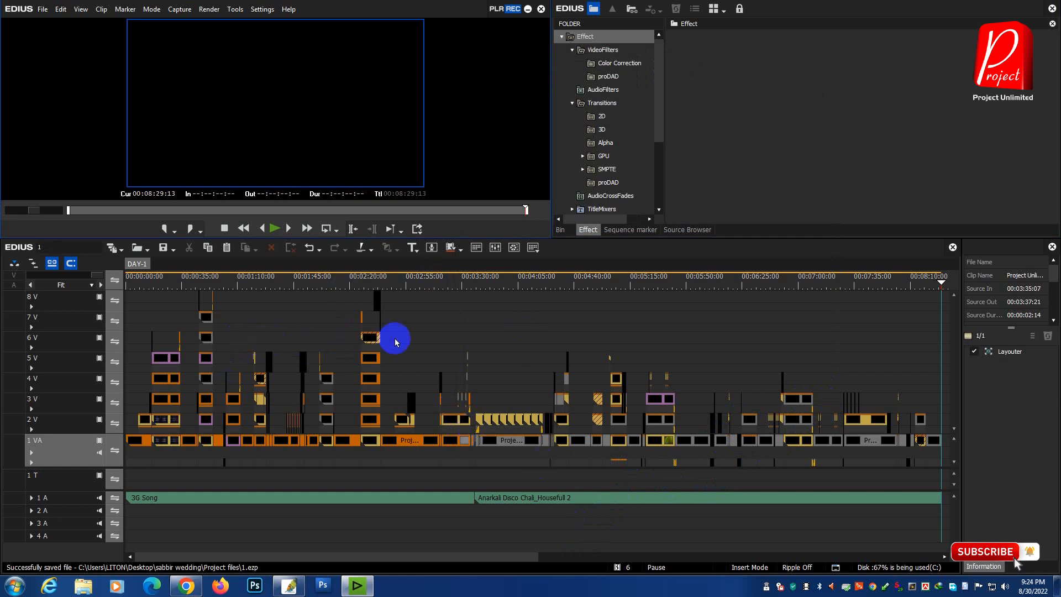
# Step: Start importing a sequence from another project and browse to the EDIUS 7 NEW PROJECT 2019 folder
pyautogui.moveTo(480, 557); pyautogui.dragTo(532, 557)
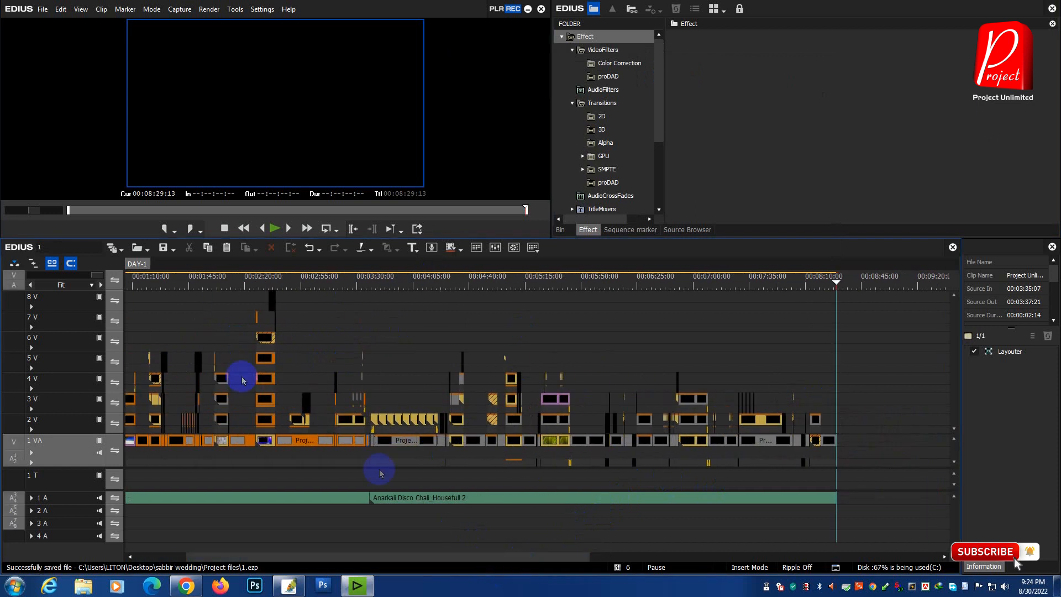
pyautogui.click(145, 248)
pyautogui.click(187, 273)
pyautogui.click(617, 237)
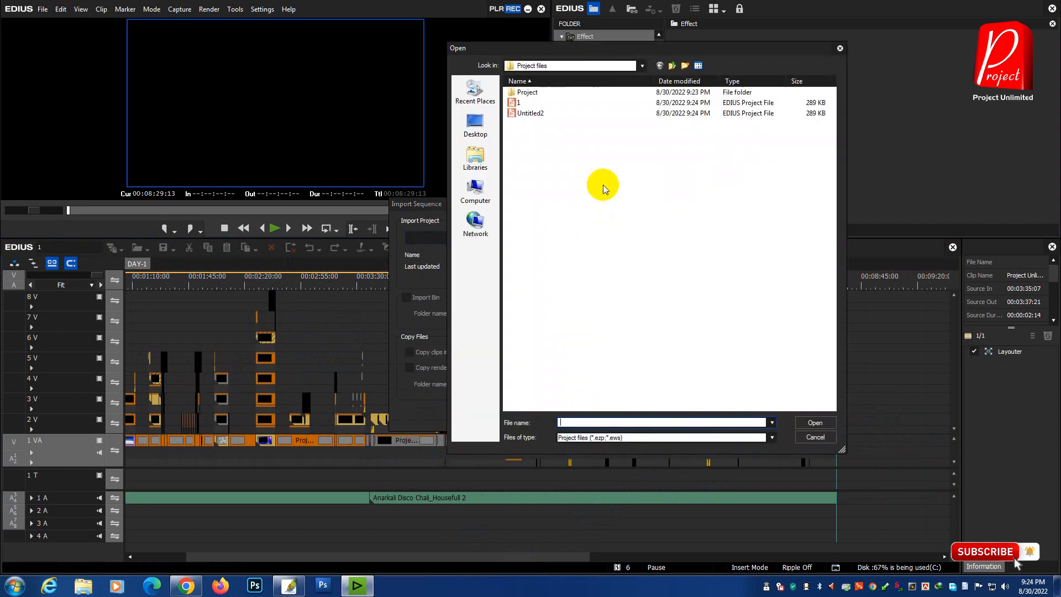
pyautogui.click(671, 65)
pyautogui.click(626, 66)
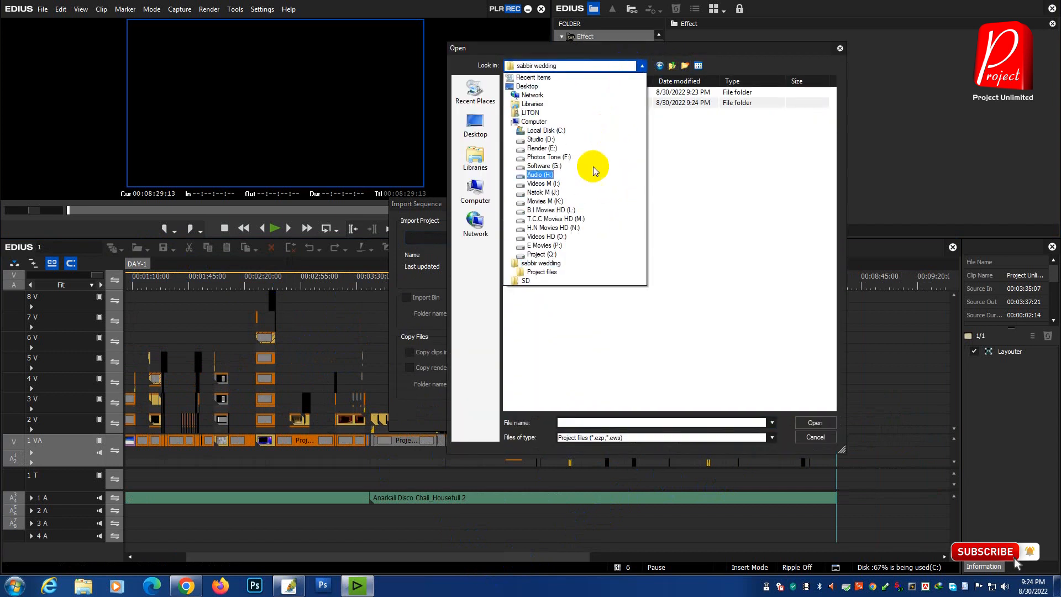
pyautogui.click(562, 263)
pyautogui.doubleClick(539, 93)
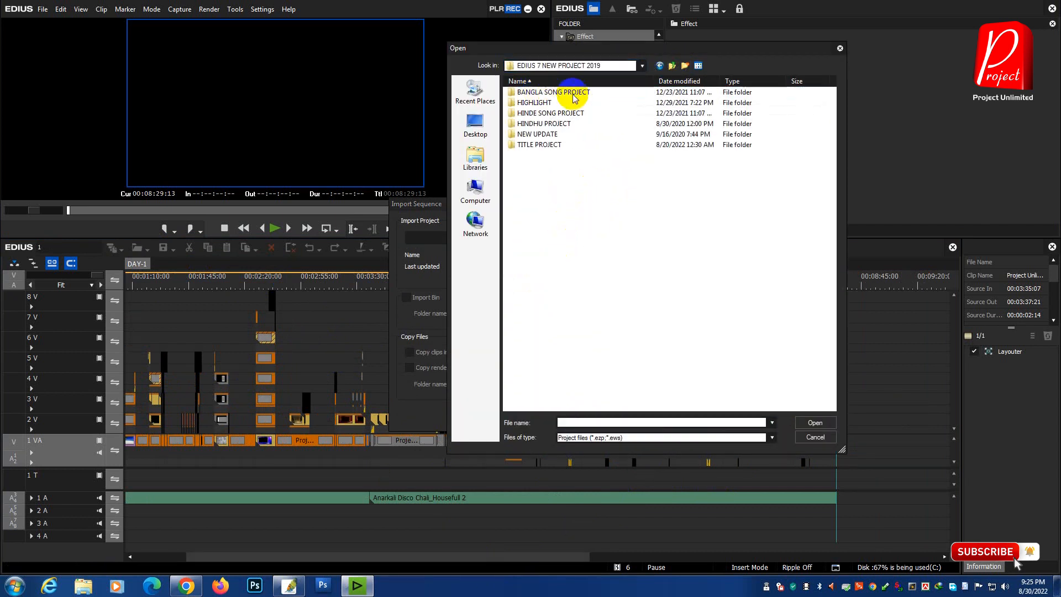
# Step: Import the sequences of the Ailo Biya Futlo Phool song project
pyautogui.doubleClick(566, 103)
pyautogui.doubleClick(555, 134)
pyautogui.doubleClick(557, 114)
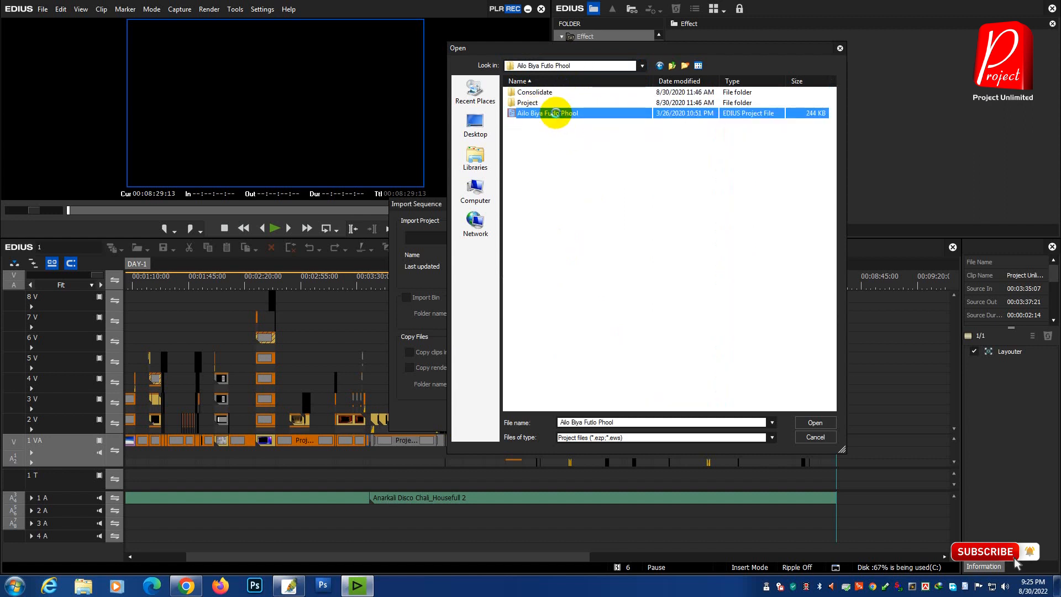
pyautogui.click(570, 418)
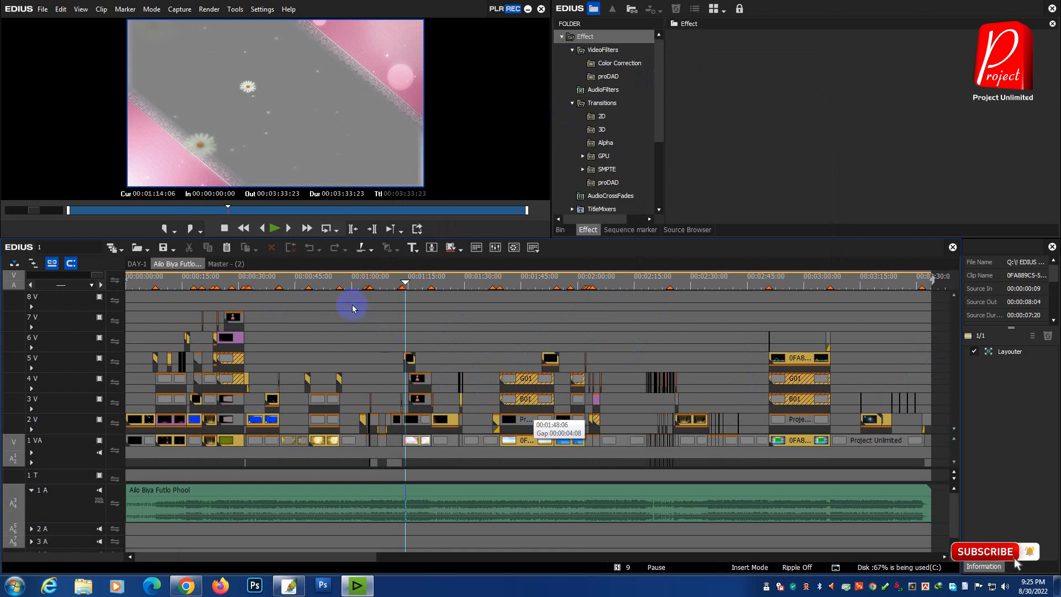
# Step: Copy all clips of the Ailo Biya Futlo Phool sequence and paste them at the end of the DAY-1 sequence
pyautogui.hotkey('ctrl', 'a')
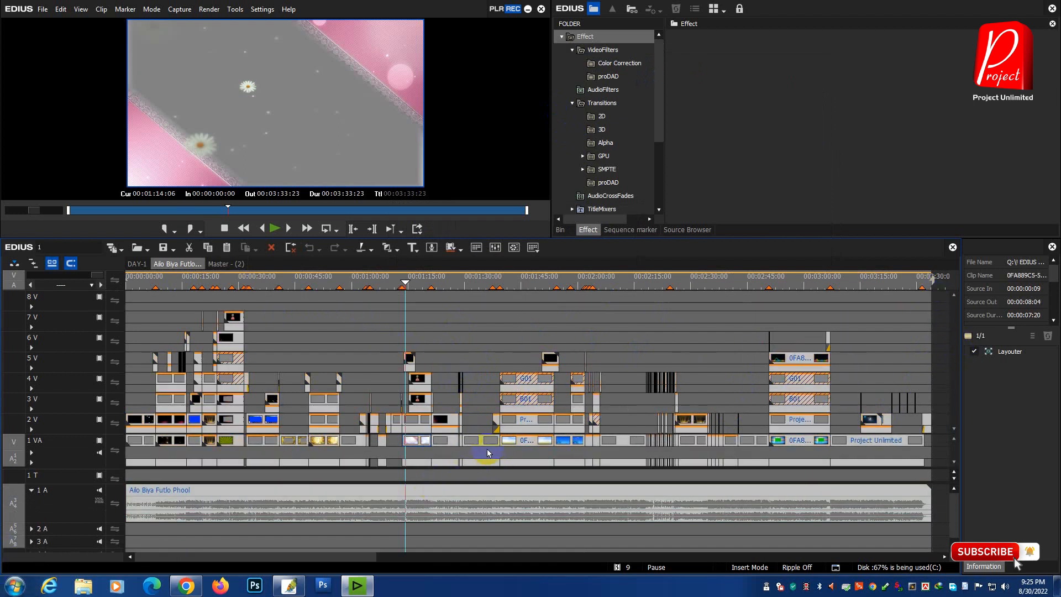
pyautogui.rightClick(486, 449)
pyautogui.click(540, 57)
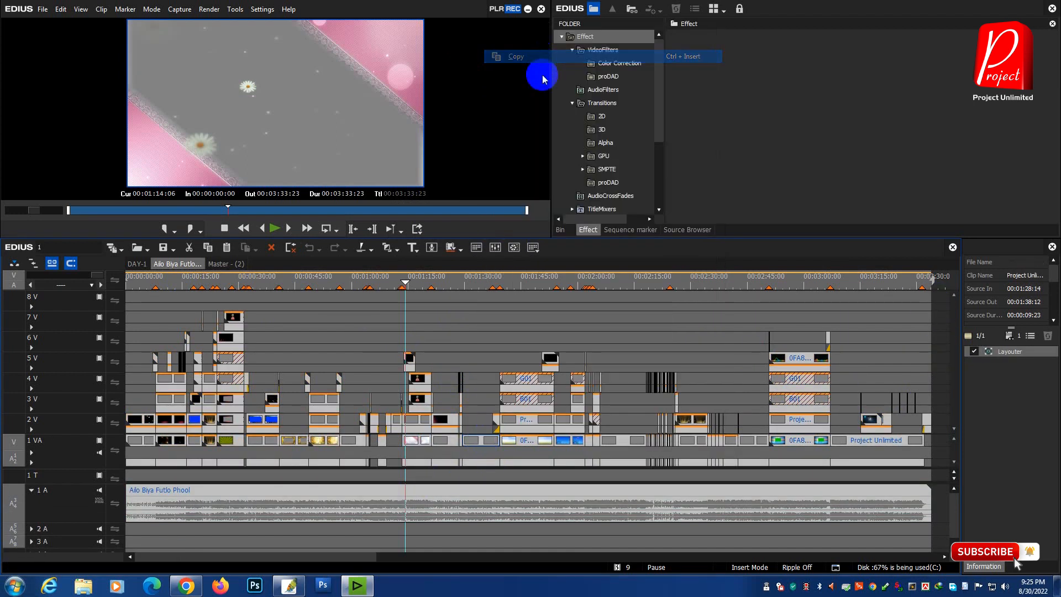
pyautogui.click(137, 264)
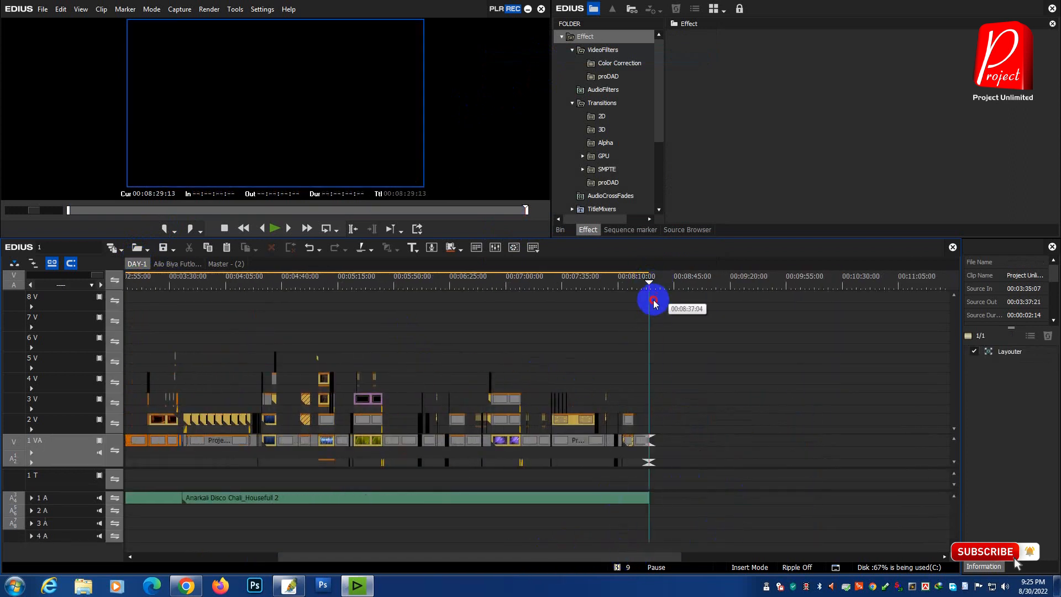
pyautogui.rightClick(701, 452)
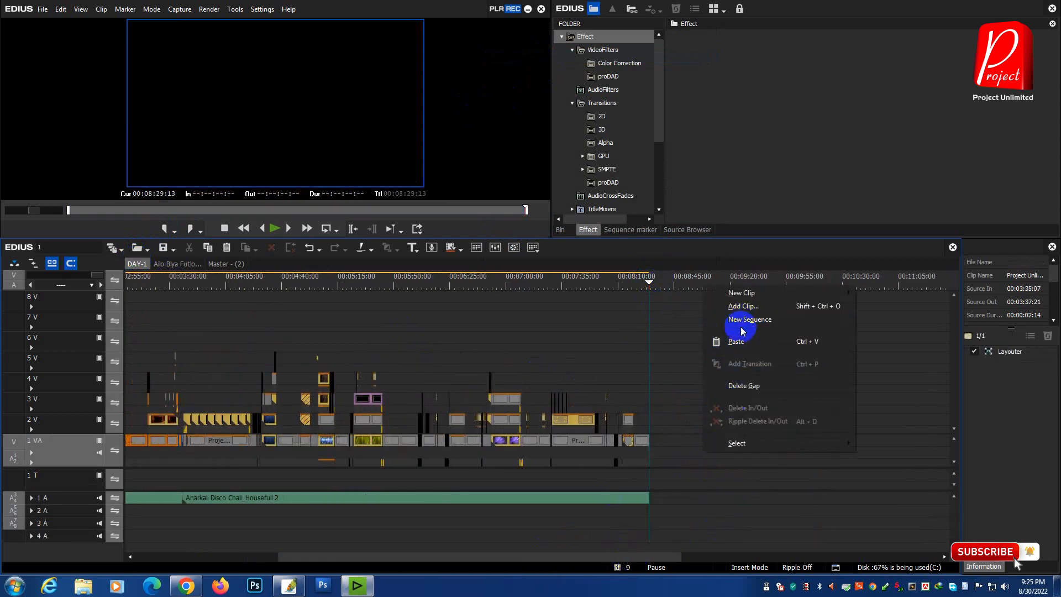
pyautogui.click(742, 344)
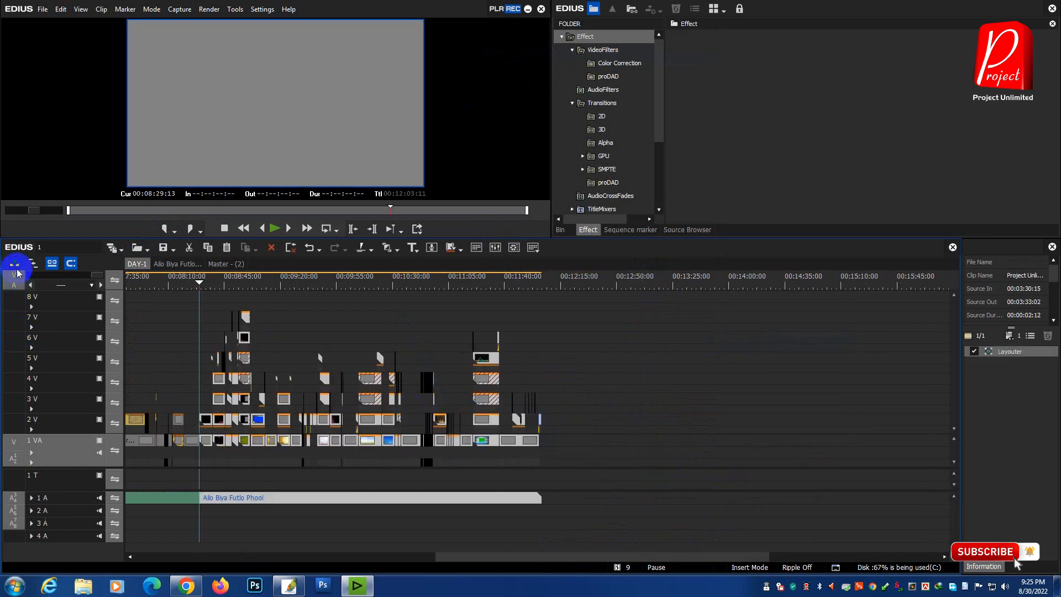
# Step: Check the join before the Ailo Biya Futlo Phool clips, deselect them and move the playhead to the end of DAY-1
pyautogui.moveTo(89, 275); pyautogui.dragTo(35, 275)
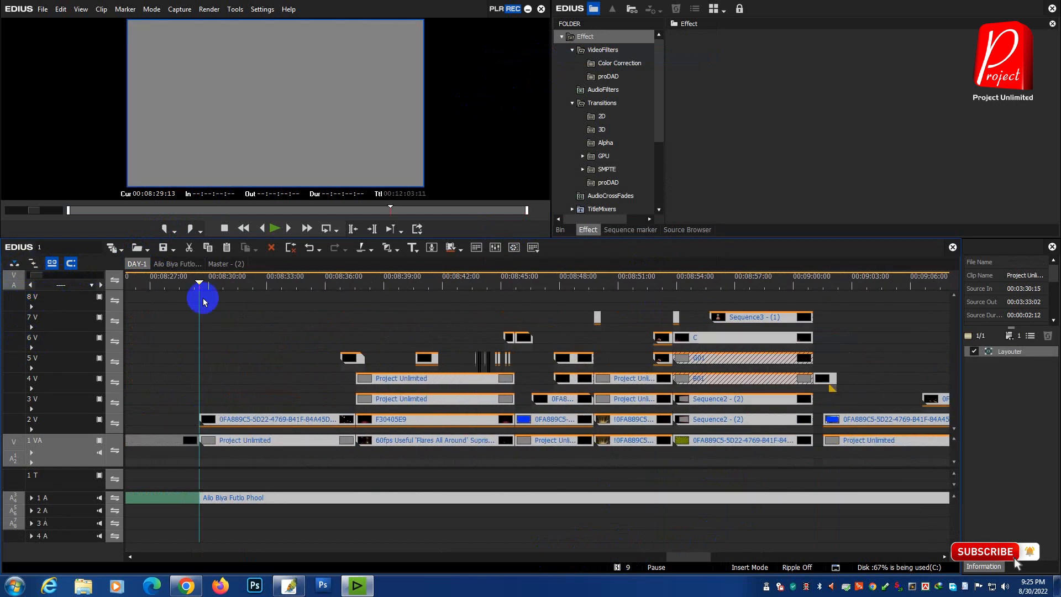
pyautogui.moveTo(39, 277); pyautogui.dragTo(139, 294)
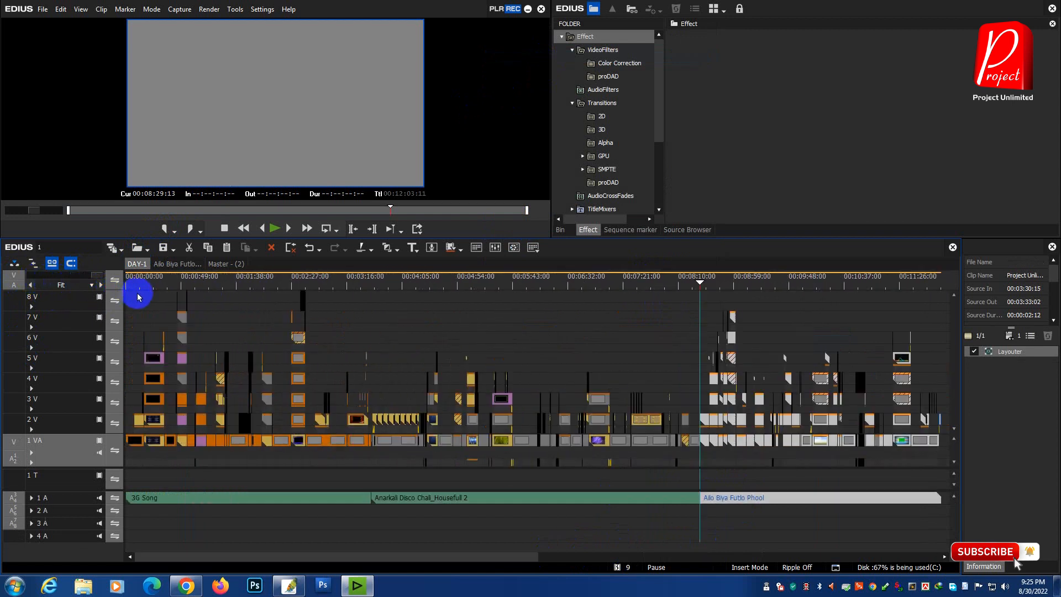
pyautogui.click(532, 532)
pyautogui.click(941, 286)
pyautogui.moveTo(941, 287); pyautogui.dragTo(916, 300)
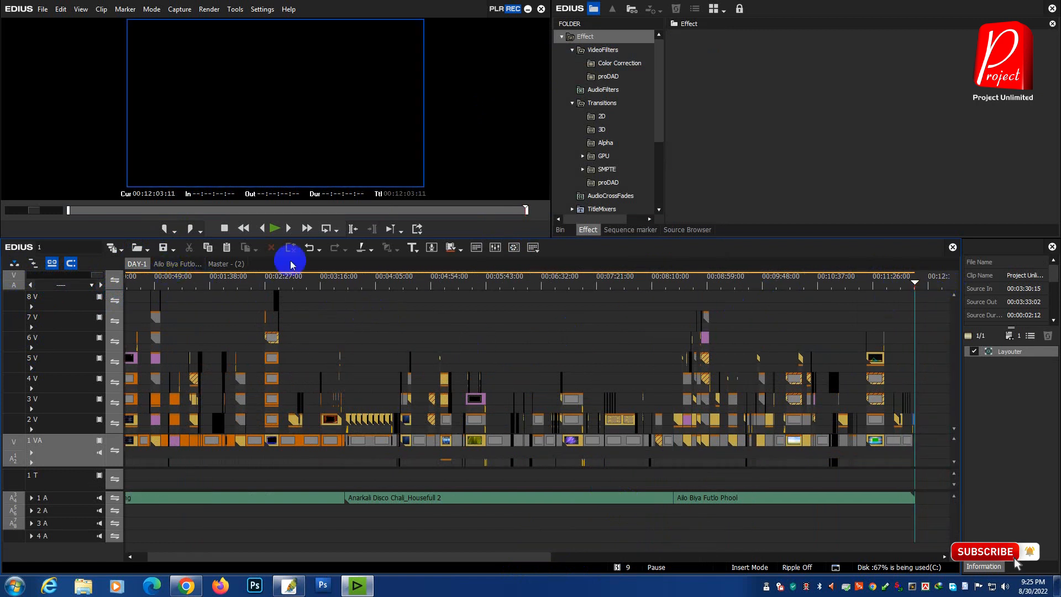
# Step: Close and delete all sequences other than DAY-1, and save the project
pyautogui.rightClick(137, 267)
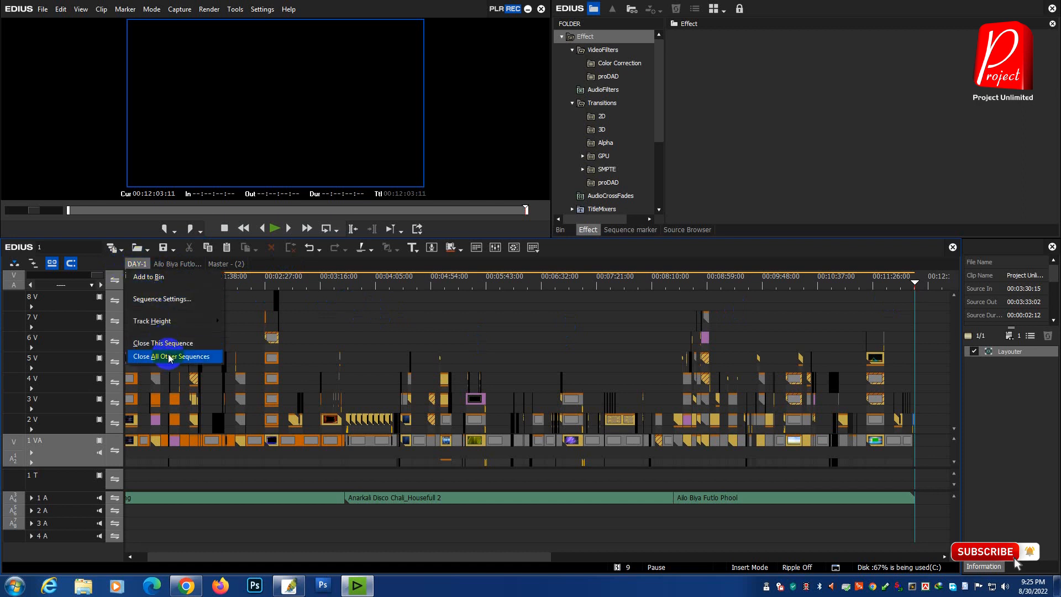
pyautogui.click(162, 362)
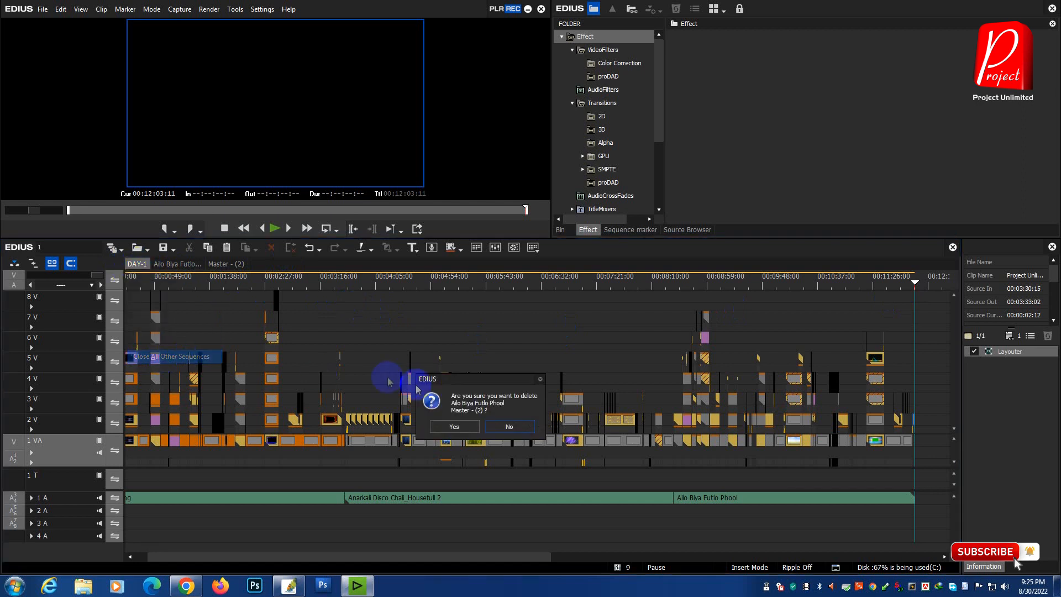
pyautogui.click(457, 433)
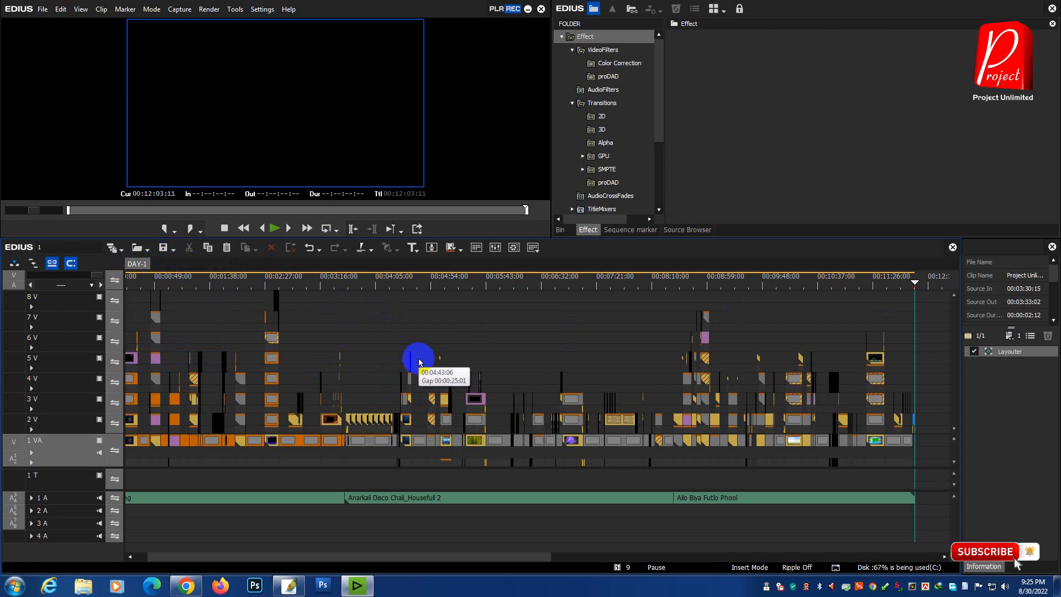
pyautogui.click(163, 248)
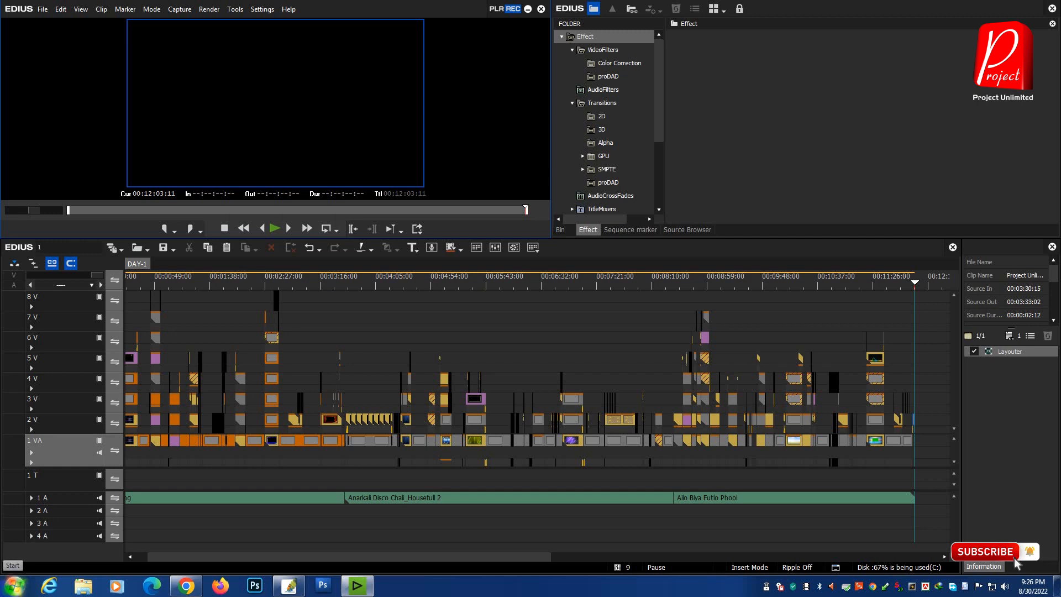
# Step: Set the In point at the start of DAY-1 and the Out point at the end of its last clip
pyautogui.moveTo(232, 557); pyautogui.dragTo(220, 557)
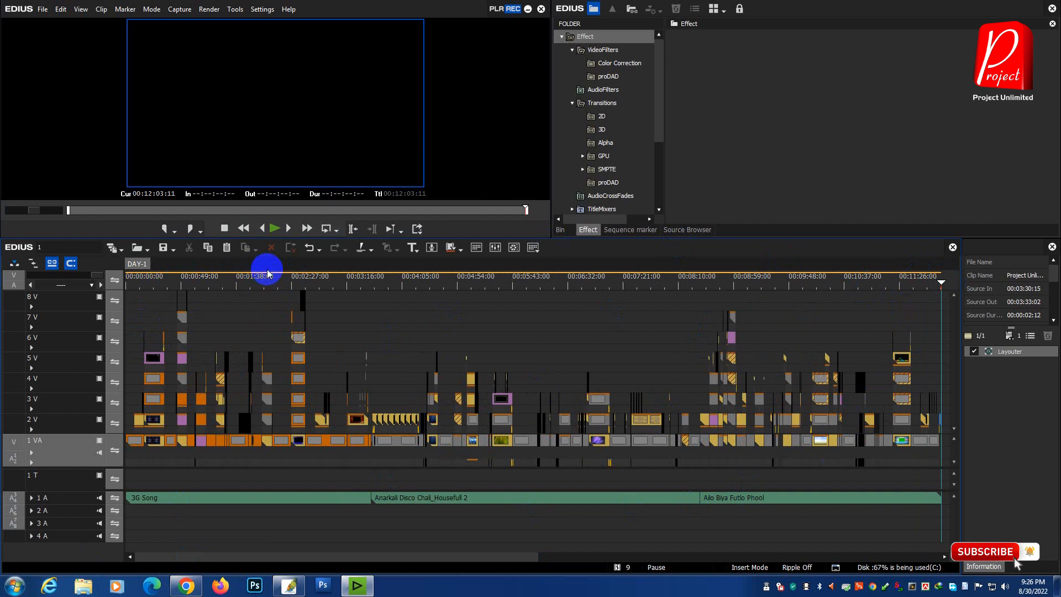
pyautogui.press('Home')
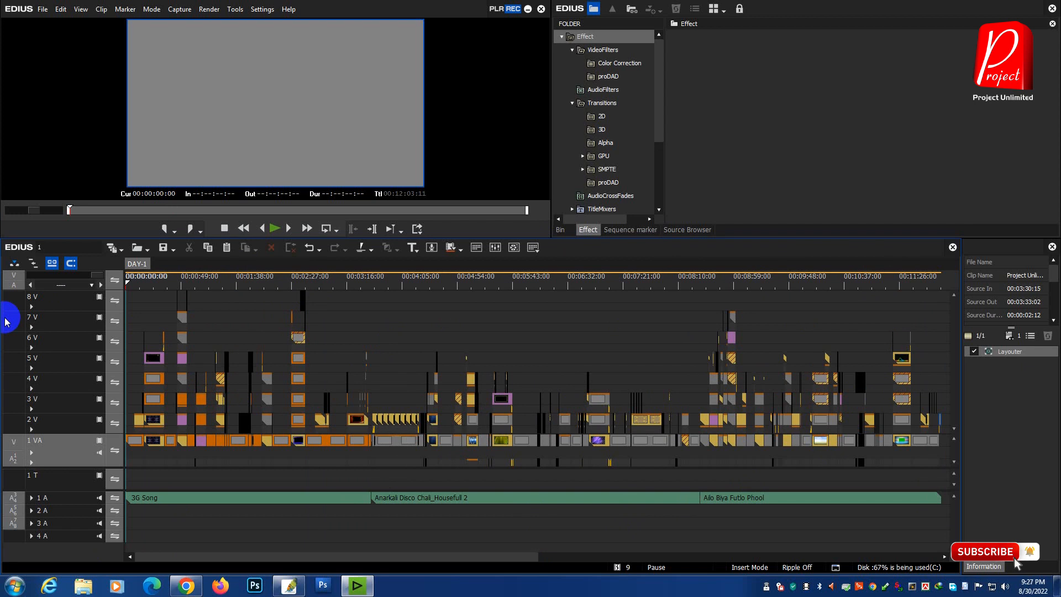
pyautogui.press('i')
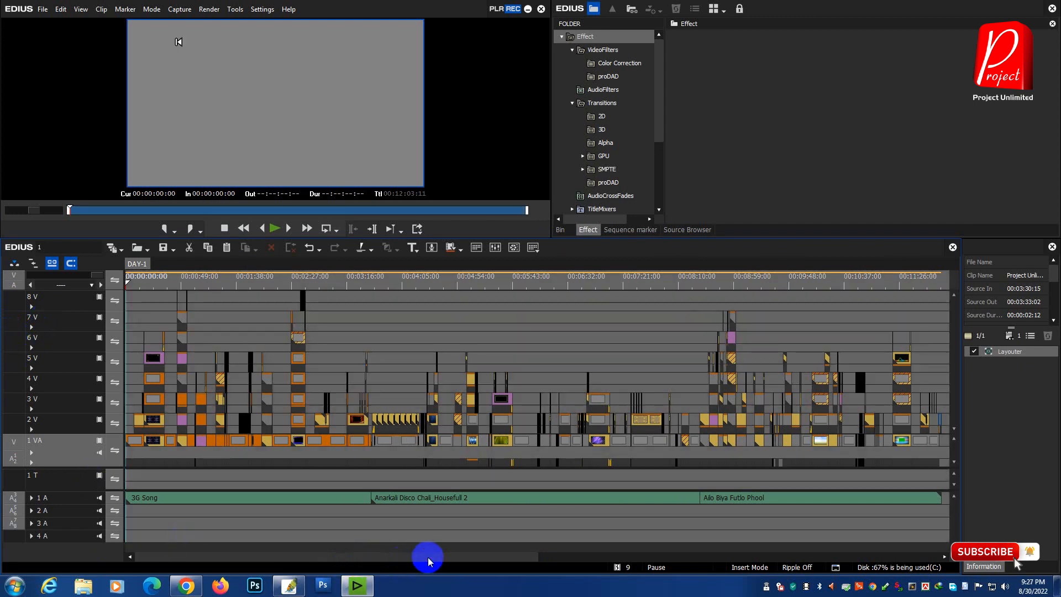
pyautogui.moveTo(429, 561); pyautogui.dragTo(483, 561)
pyautogui.moveTo(854, 284); pyautogui.dragTo(837, 300)
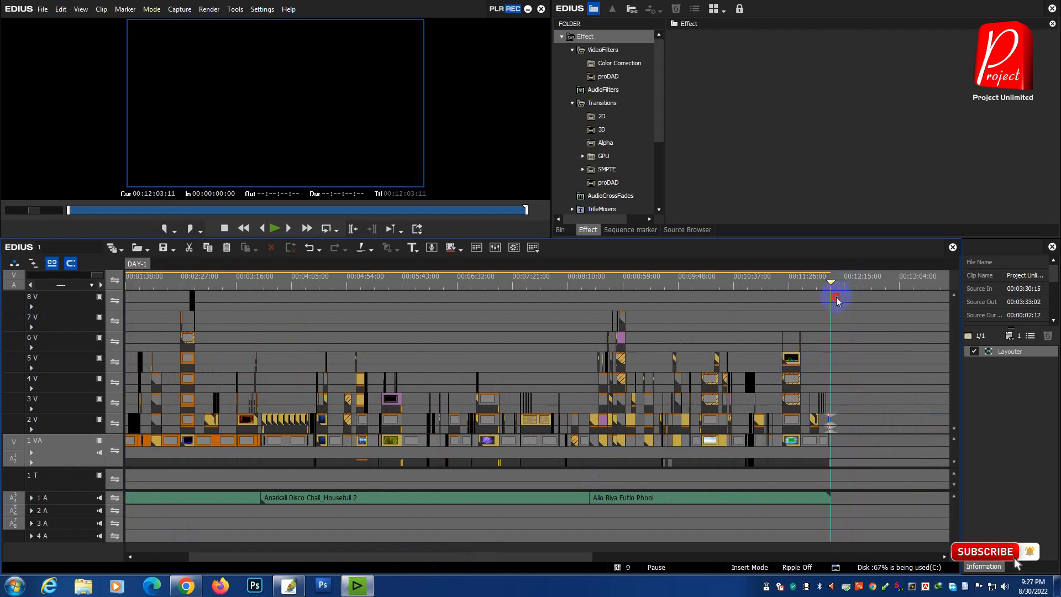
pyautogui.press('o')
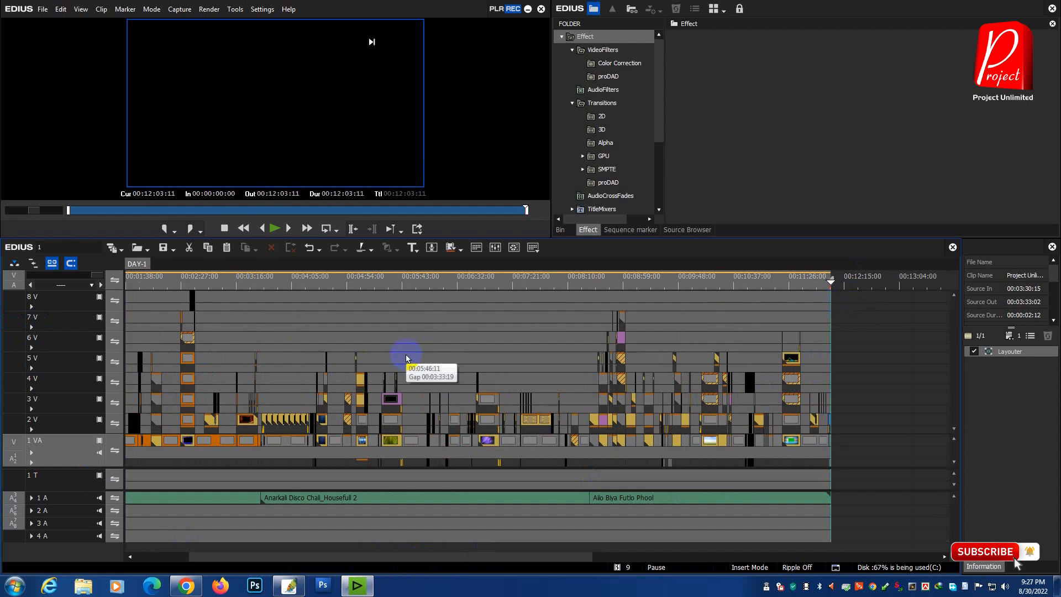
# Step: Start a Print to File export with the H.264/AVC exporter, keeping Export Between In and Out enabled
pyautogui.press('F11')
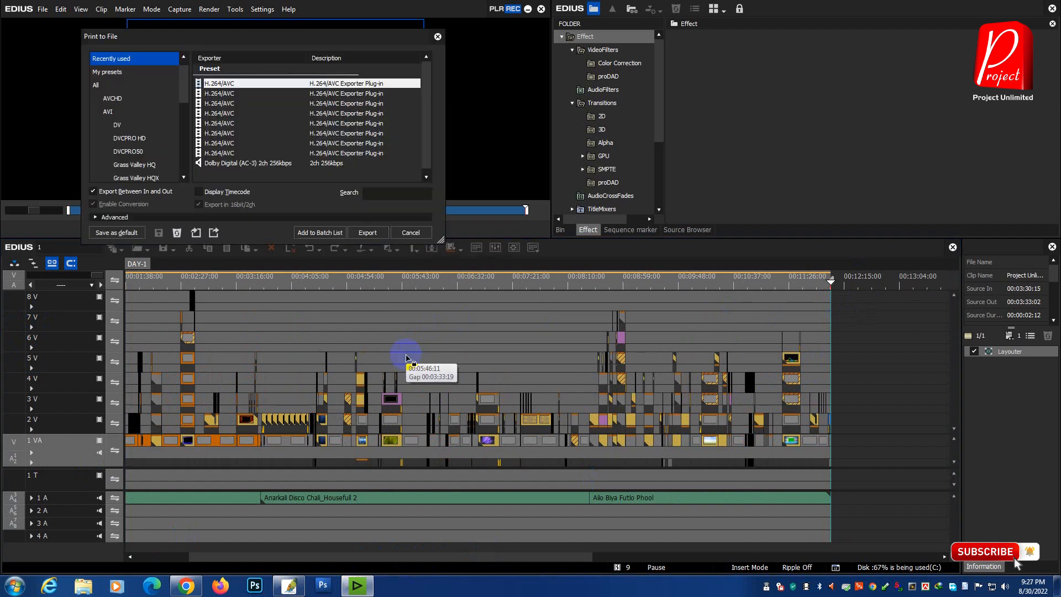
pyautogui.scroll(-3, 177, 103)
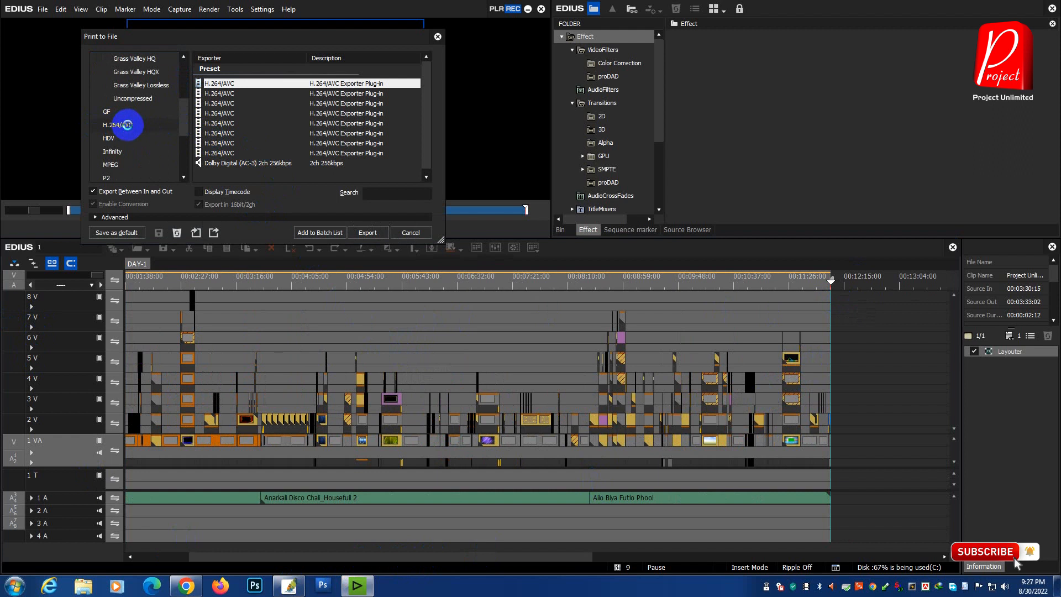
pyautogui.click(127, 125)
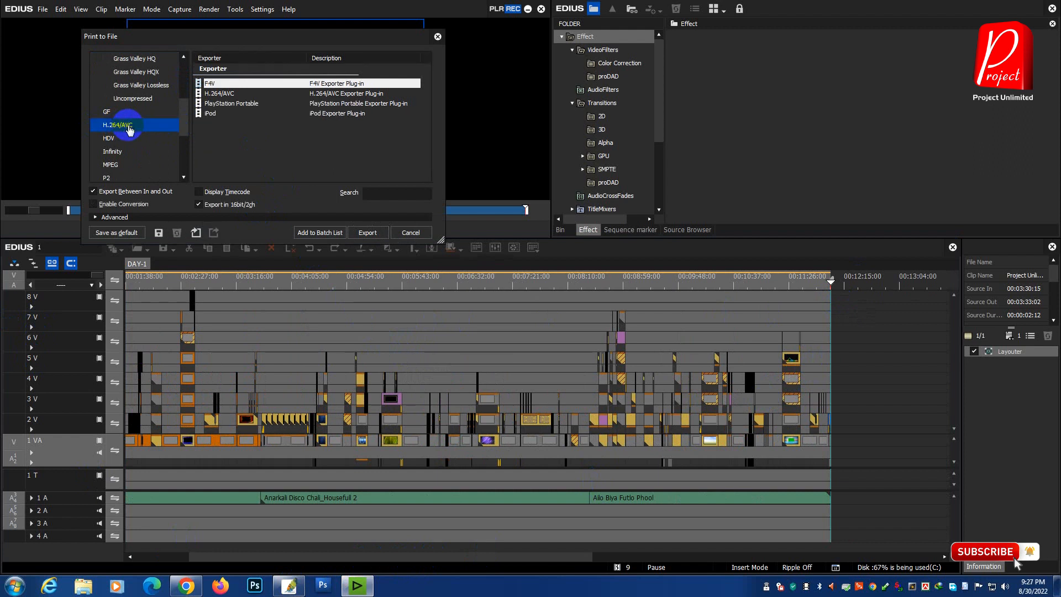
pyautogui.click(224, 93)
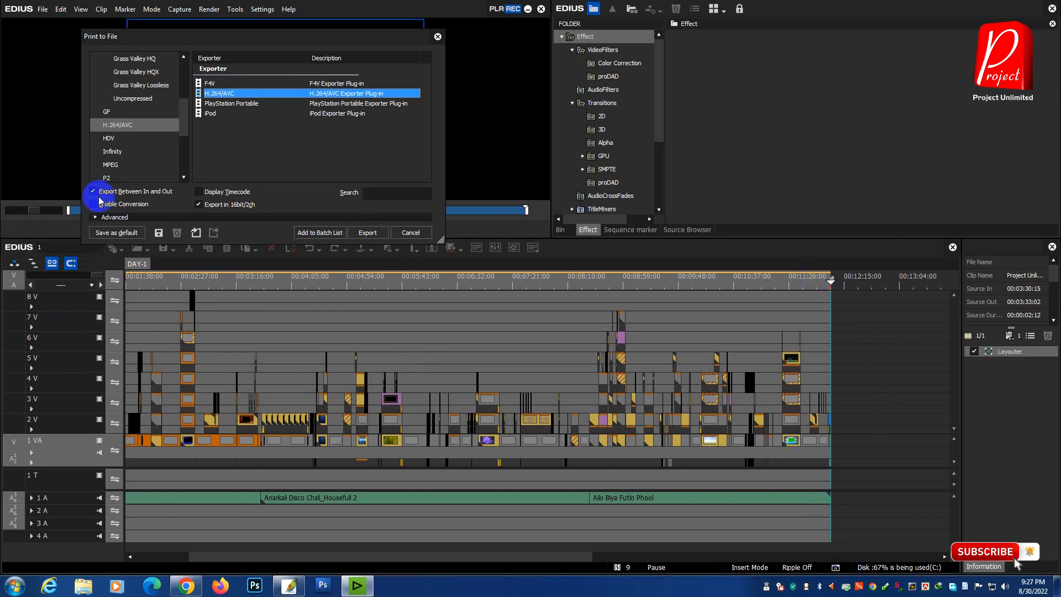
pyautogui.click(138, 194)
pyautogui.click(137, 193)
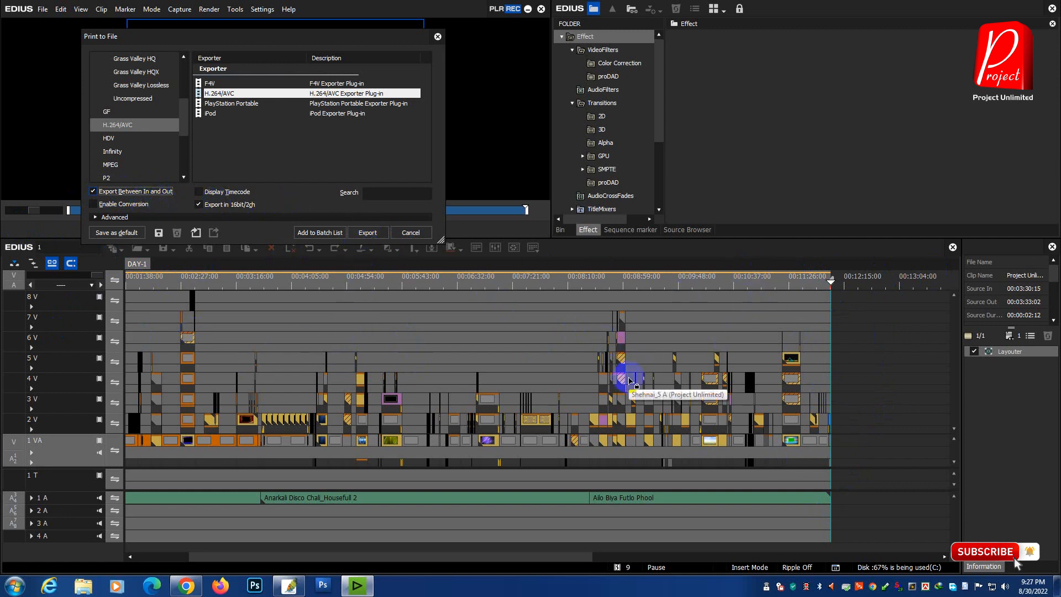
# Step: Create a new folder on the Desktop for the H.264/AVC export and name the output file 1
pyautogui.click(367, 232)
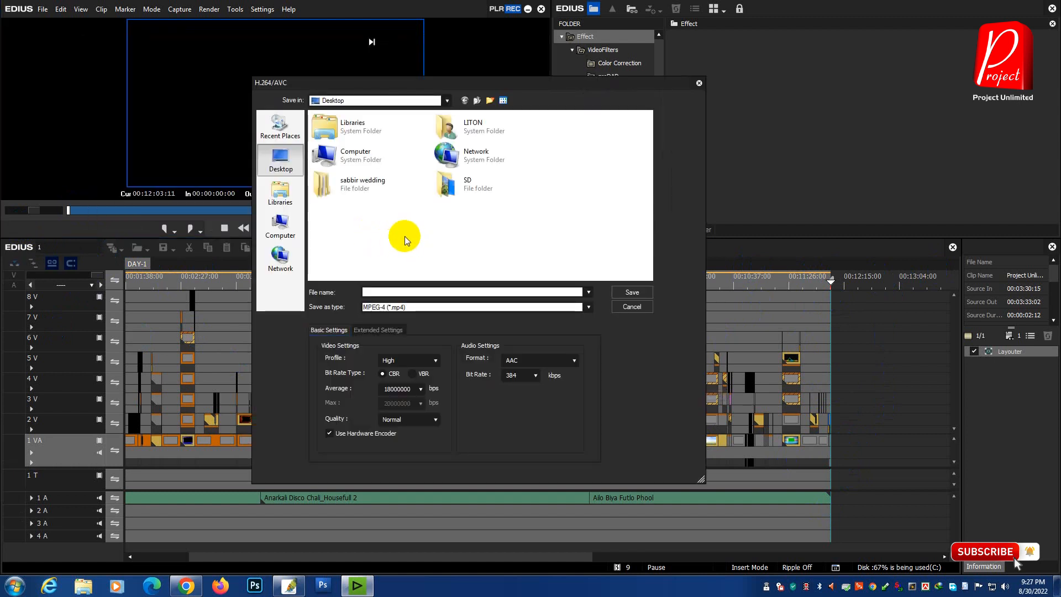
pyautogui.rightClick(393, 221)
pyautogui.moveTo(499, 351)
pyautogui.click(547, 348)
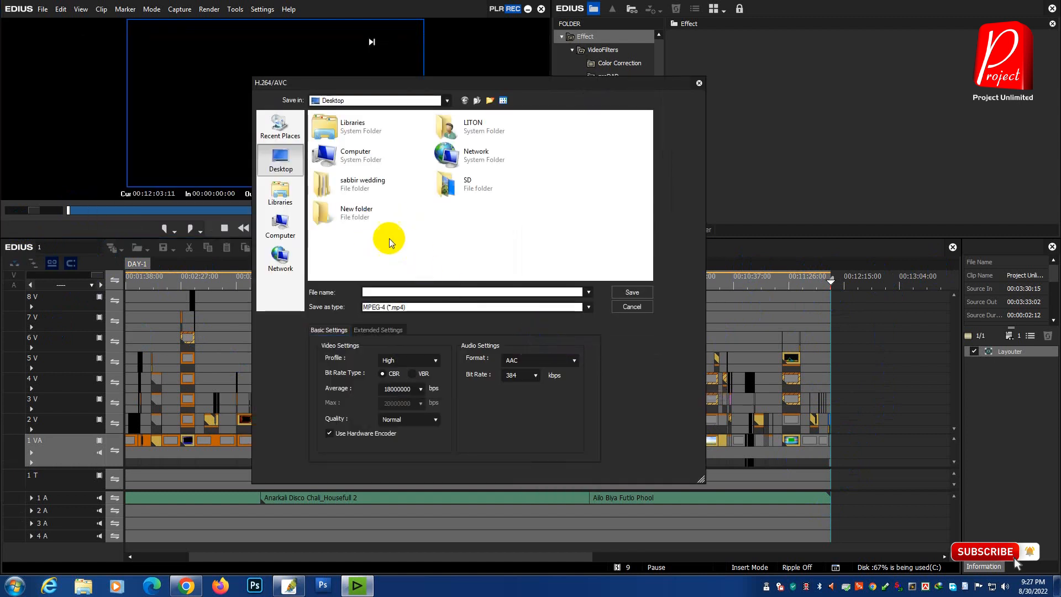
pyautogui.doubleClick(337, 213)
pyautogui.click(410, 291)
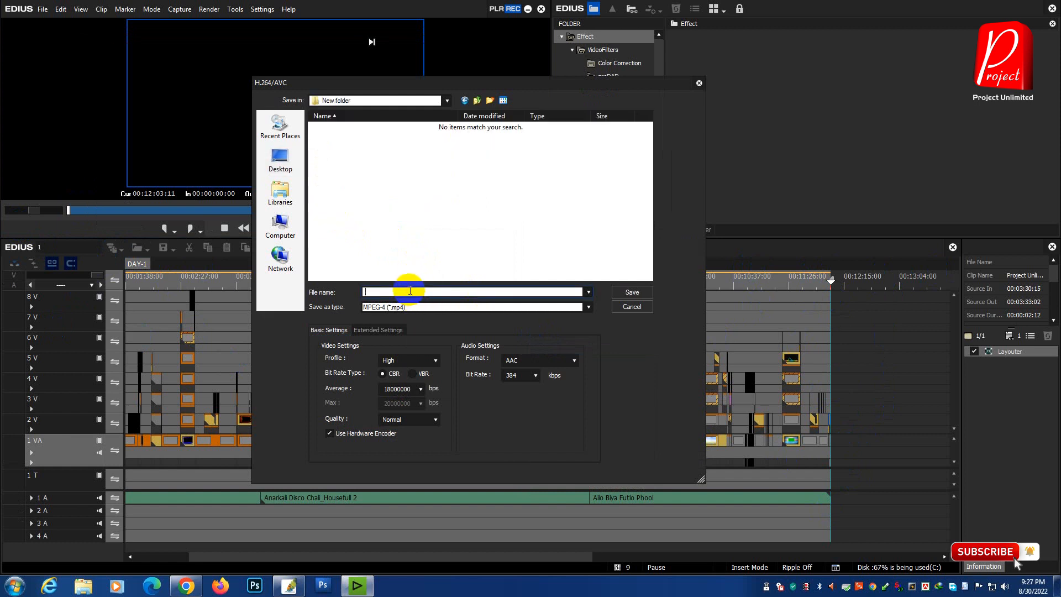
# Step: Set the average video bit rate to 12M and the AAC audio bit rate to 128 kbps, and start the export
pyautogui.click(364, 392)
pyautogui.click(421, 389)
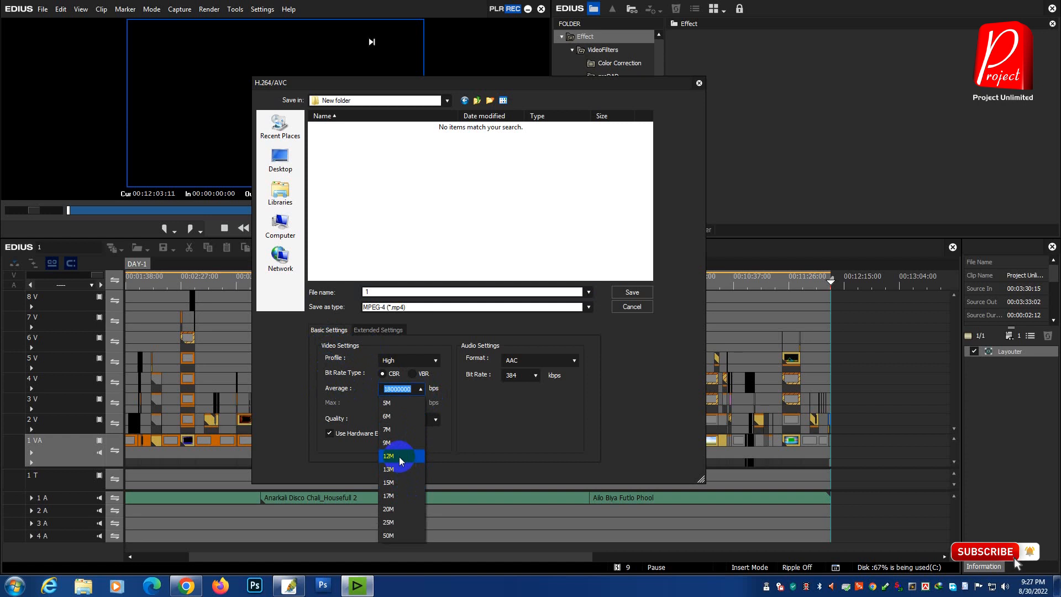
pyautogui.click(400, 457)
pyautogui.click(536, 376)
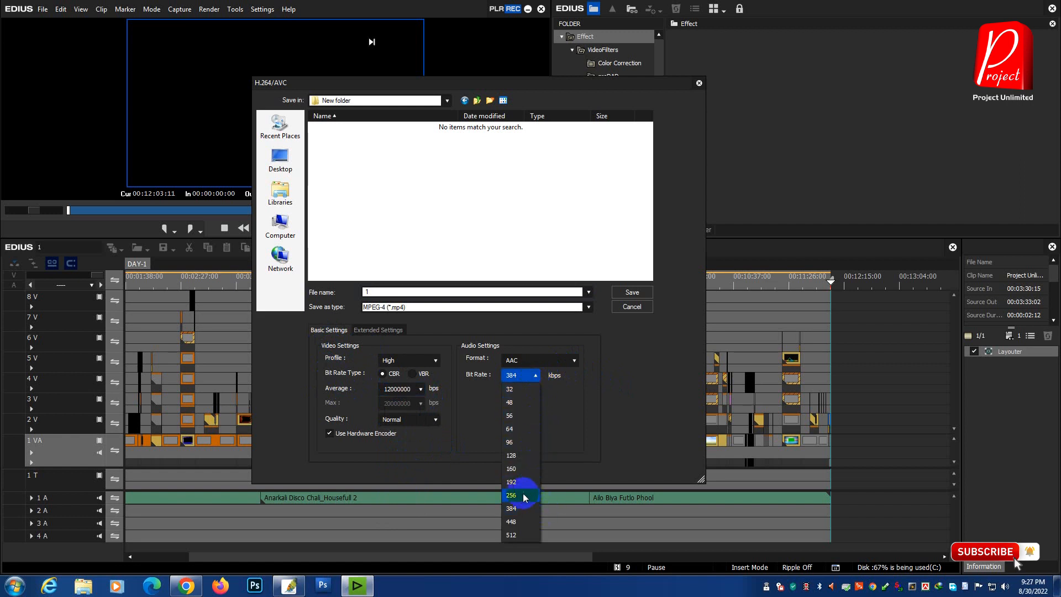
pyautogui.click(522, 455)
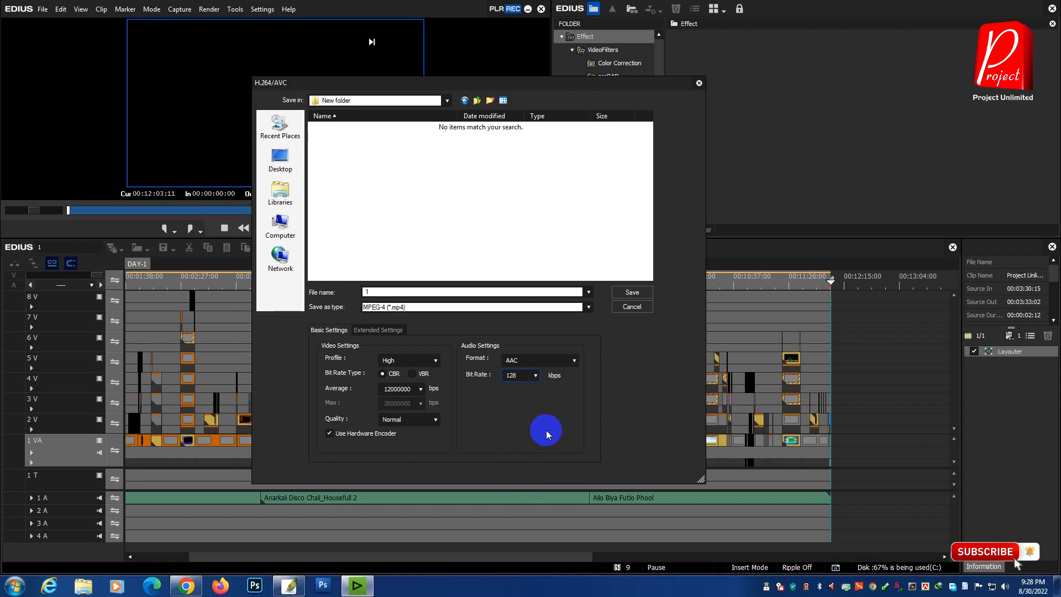
pyautogui.click(631, 292)
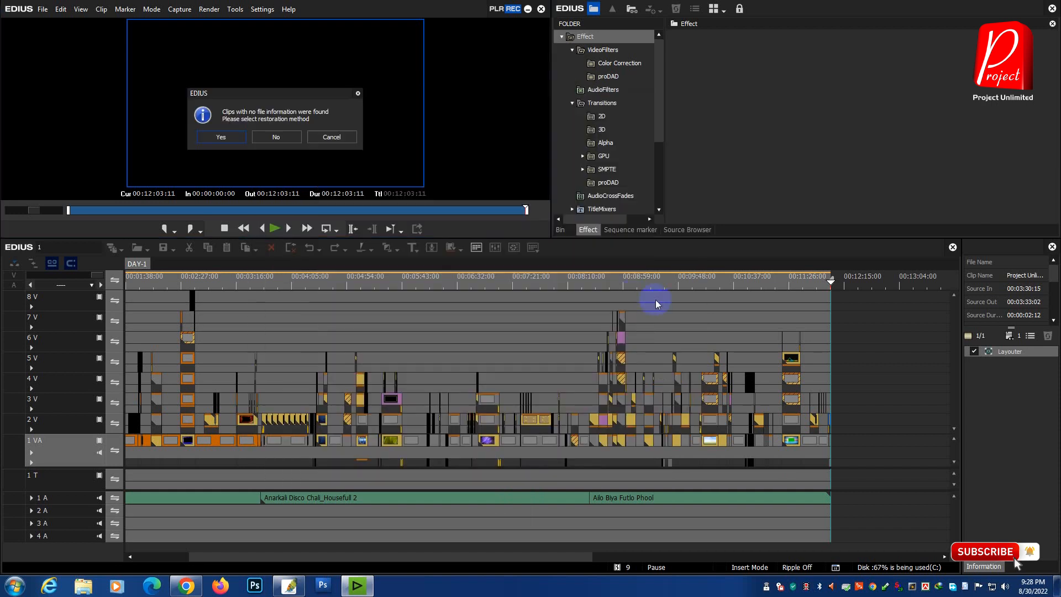
# Step: Look over the lost files offered for restoration in Restore and Transfer Clips and leave without restoring them
pyautogui.moveTo(256, 95); pyautogui.dragTo(470, 309)
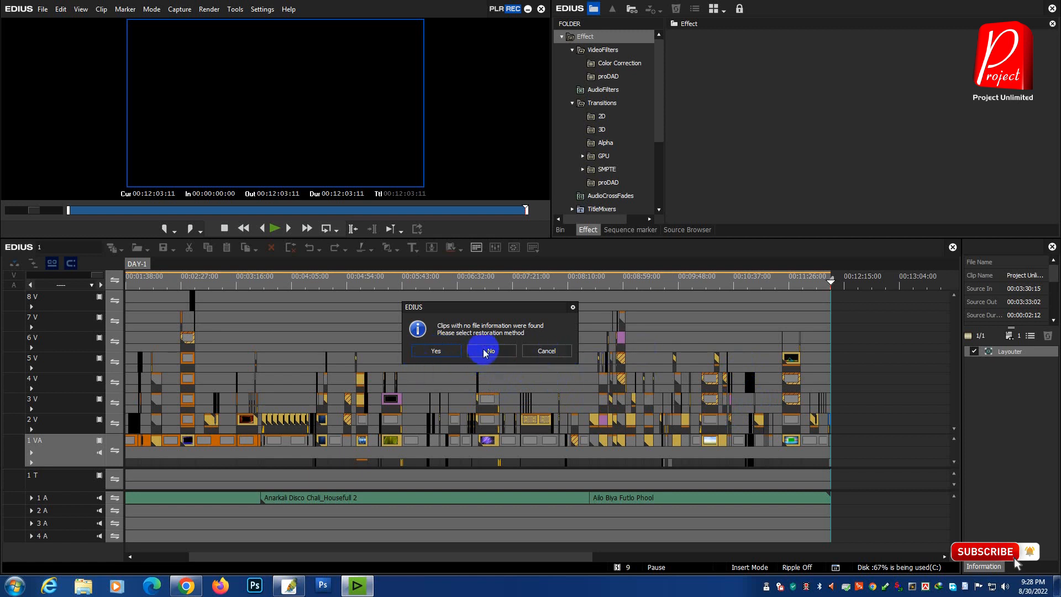
pyautogui.click(435, 352)
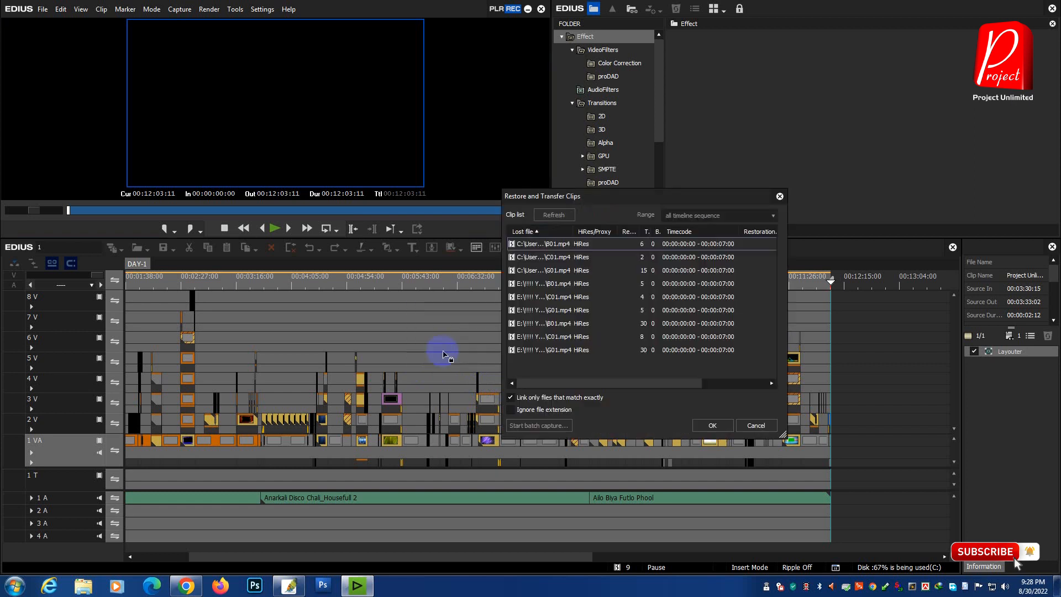
pyautogui.moveTo(567, 359); pyautogui.dragTo(571, 236)
pyautogui.moveTo(571, 365); pyautogui.dragTo(585, 241)
pyautogui.moveTo(572, 366); pyautogui.dragTo(604, 225)
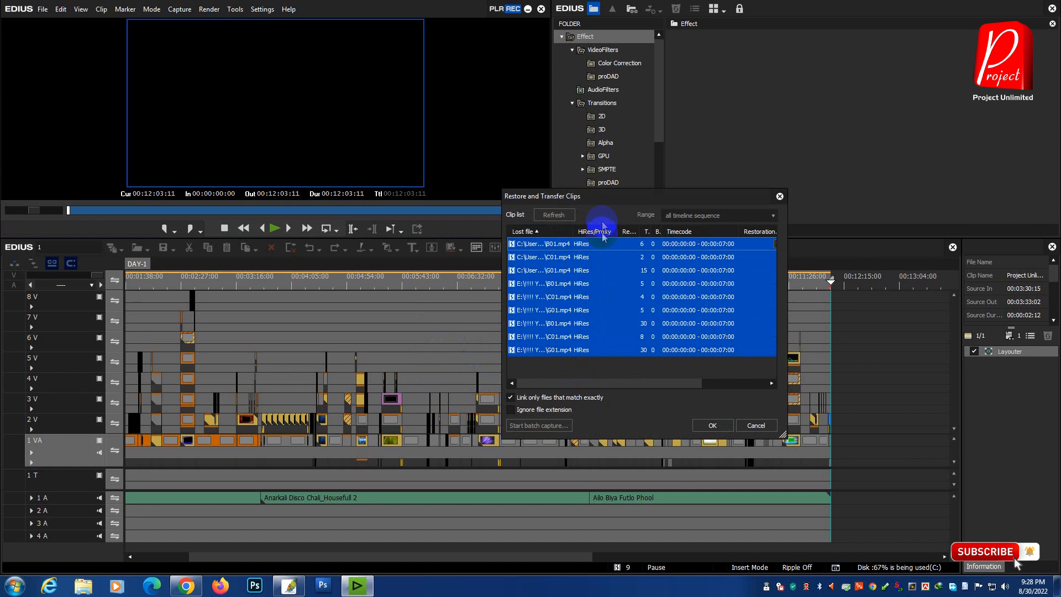
pyautogui.click(763, 426)
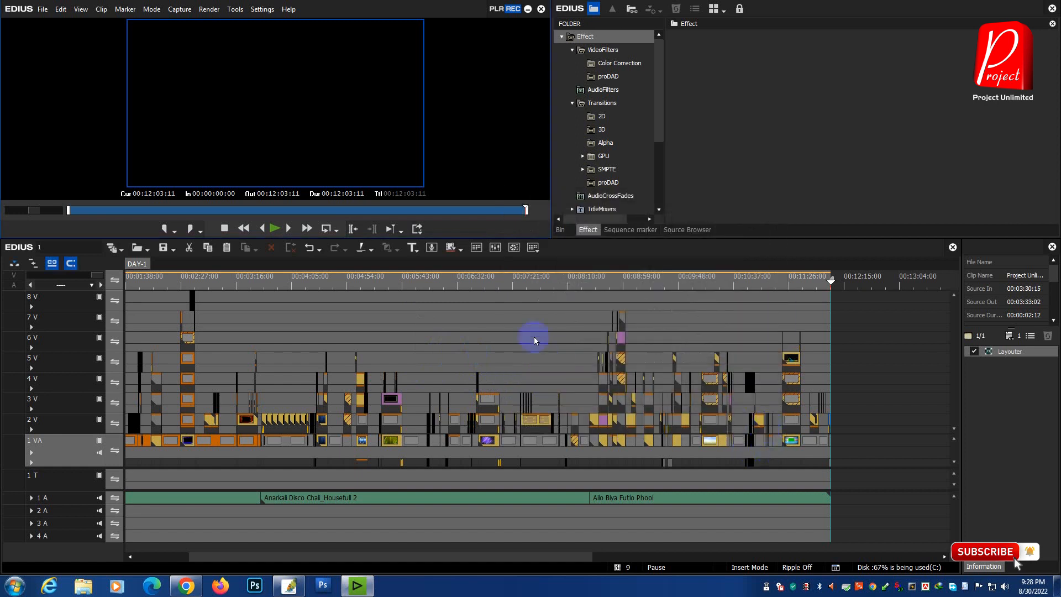